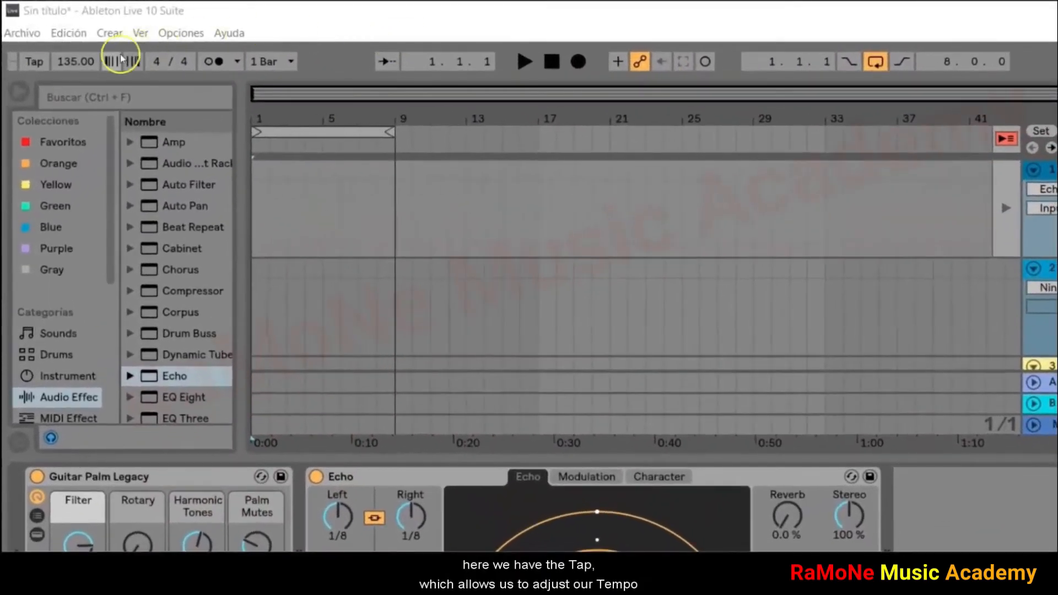
# - Tap in the song tempo repeatedly to about 136.20 BPM, starting playback
pyautogui.click(35, 62)
pyautogui.click(34, 61)
pyautogui.click(34, 62)
pyautogui.click(34, 61)
pyautogui.click(34, 61)
pyautogui.click(34, 62)
pyautogui.click(34, 62)
pyautogui.click(34, 70)
pyautogui.click(34, 70)
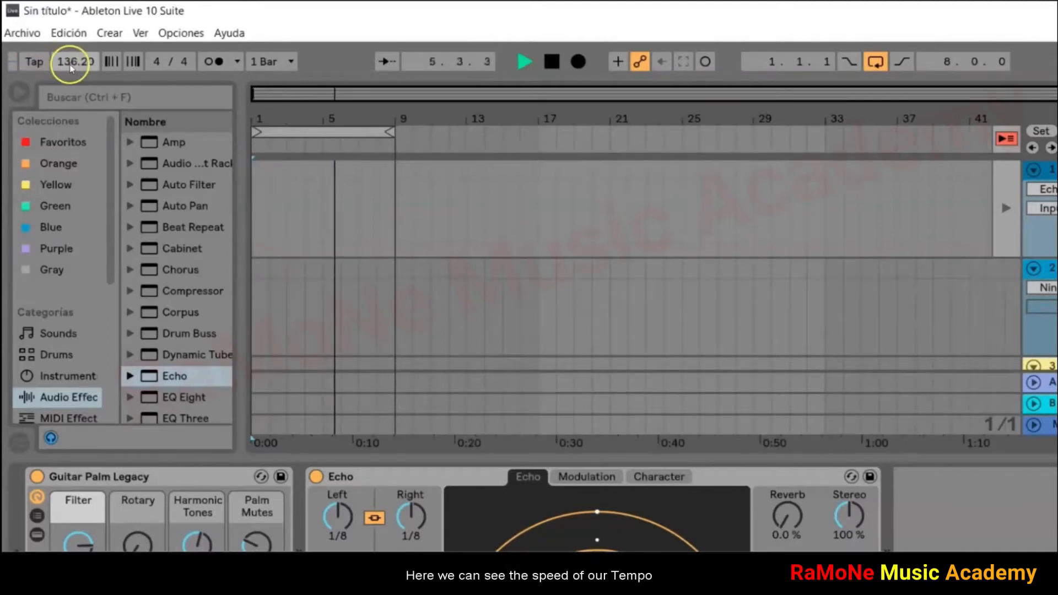
# - Raise the song tempo to 155.00 BPM and nudge the tempo up briefly during playback
pyautogui.moveTo(71, 64); pyautogui.dragTo(110, 66)
pyautogui.click(128, 72)
pyautogui.click(131, 72)
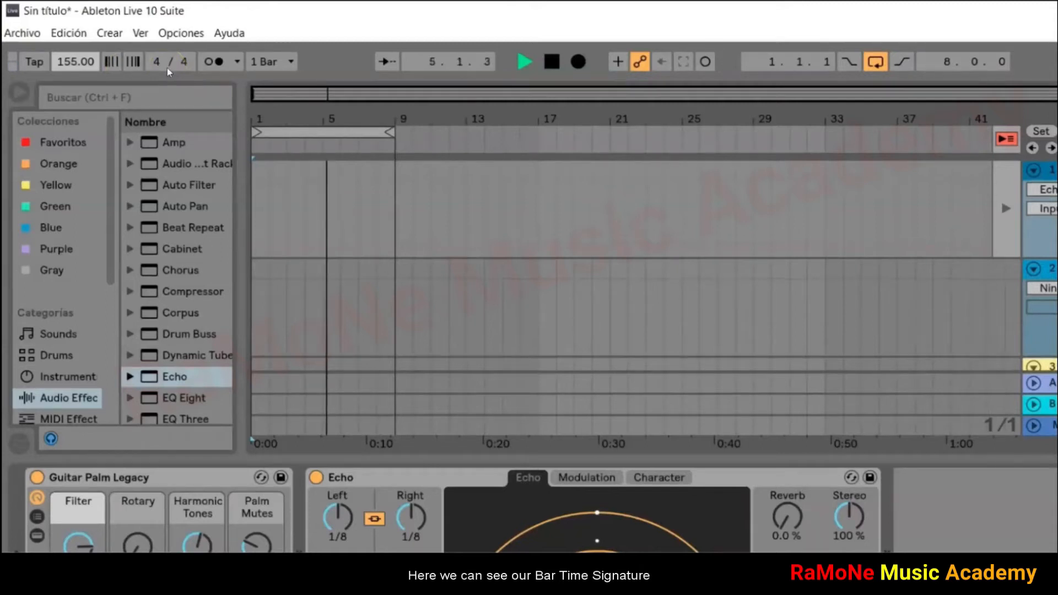
# - Select the time signature's denominator and its numerator for inspection
pyautogui.click(184, 68)
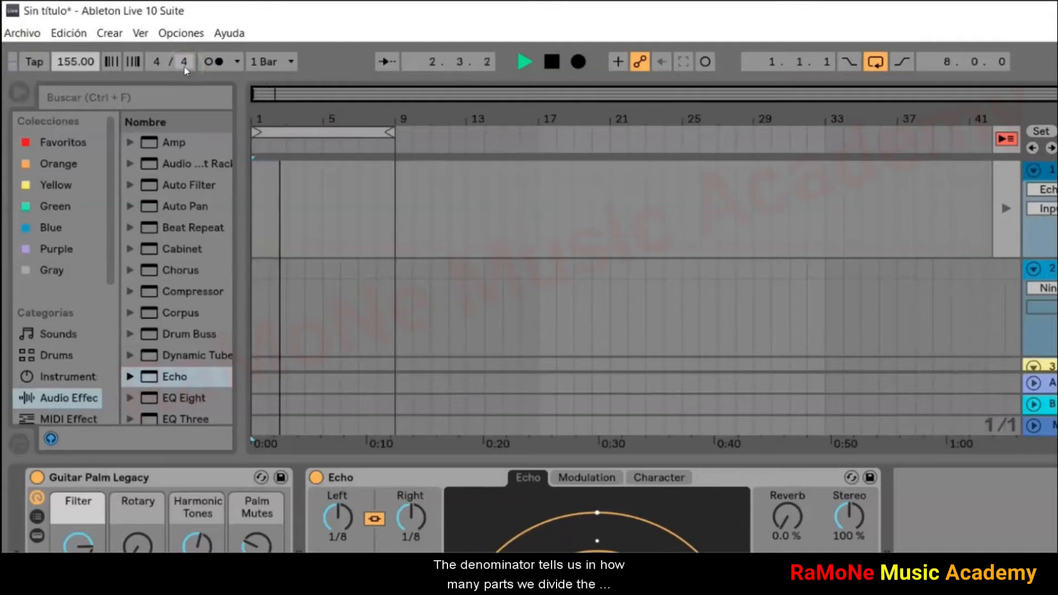
pyautogui.click(157, 67)
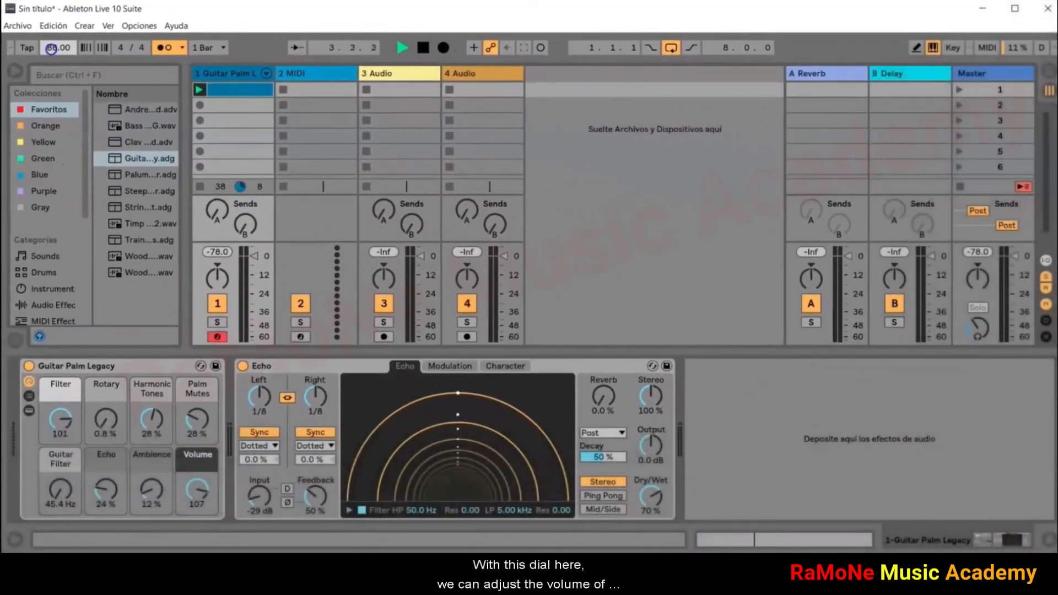
# - Sweep the Master track's preview volume up to about -0.3 dB and down to -36 dB, settling it at -19 dB
pyautogui.click(978, 333)
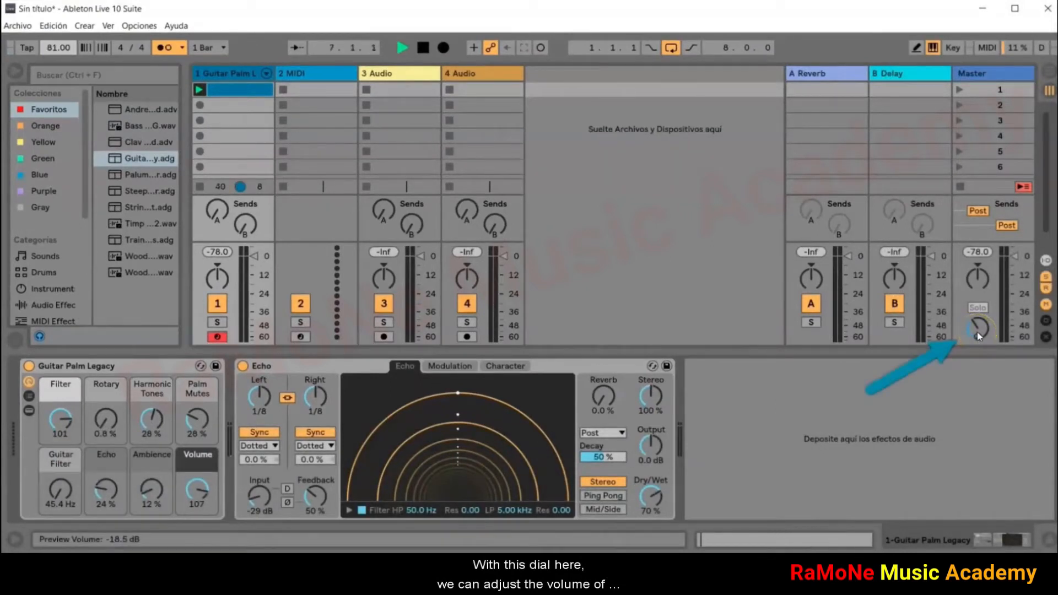
pyautogui.click(977, 332)
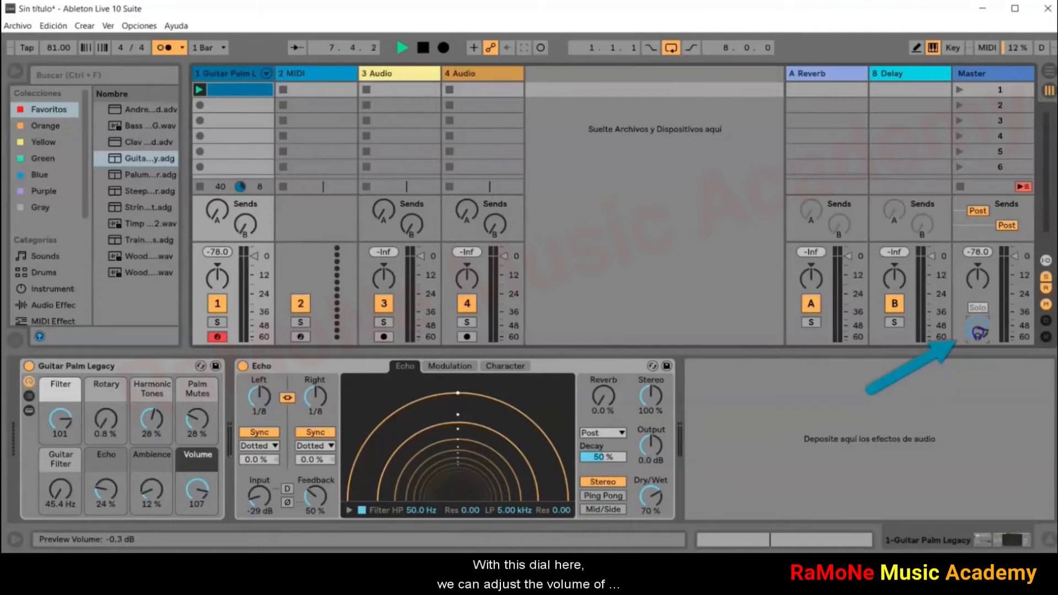
pyautogui.moveTo(977, 332); pyautogui.dragTo(977, 333)
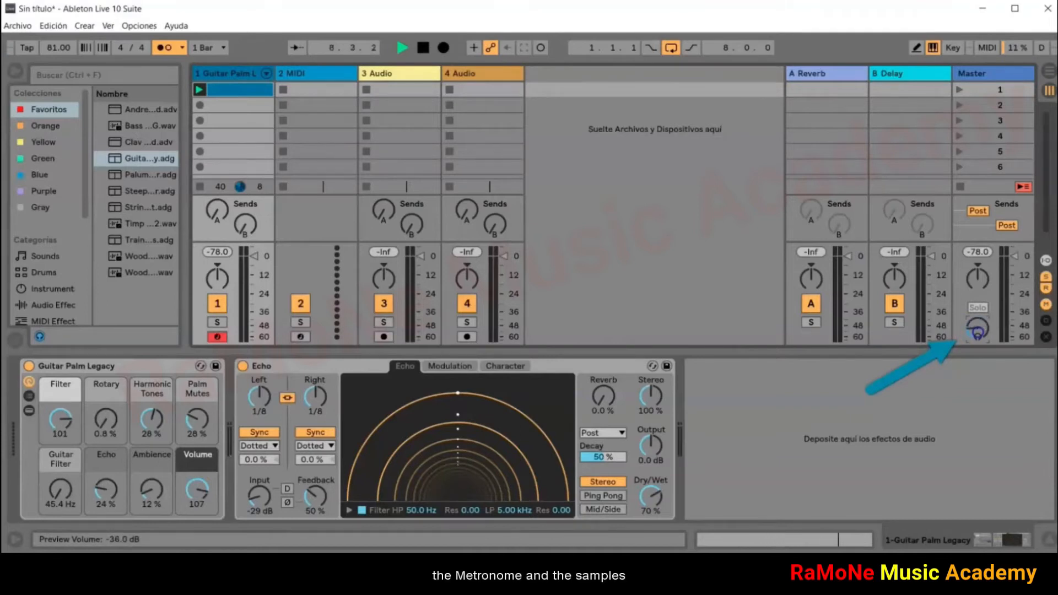
# - Look through the available global clip quantization values without choosing one
pyautogui.click(222, 48)
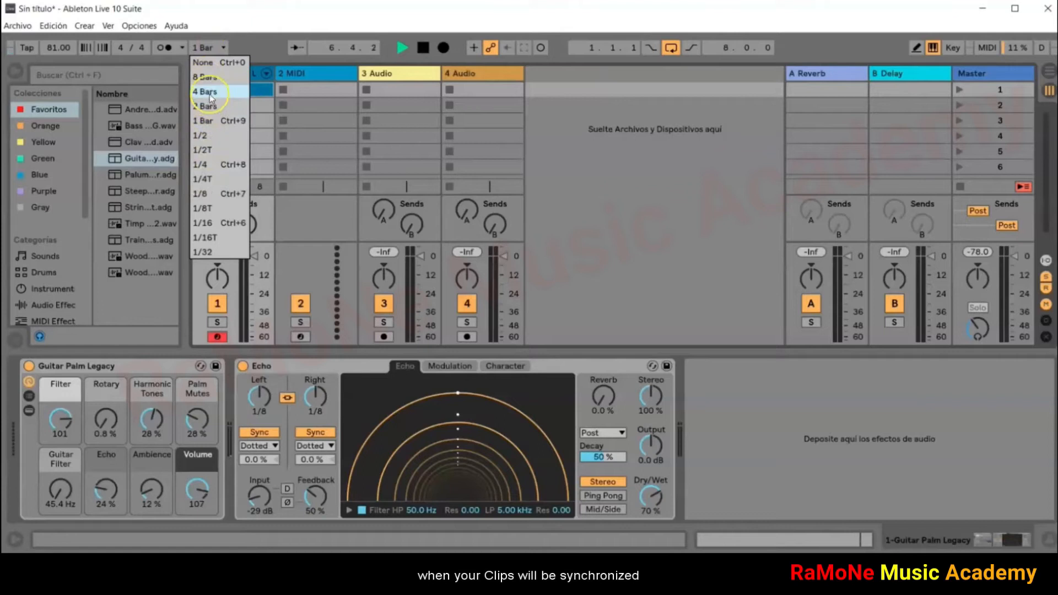
pyautogui.click(208, 48)
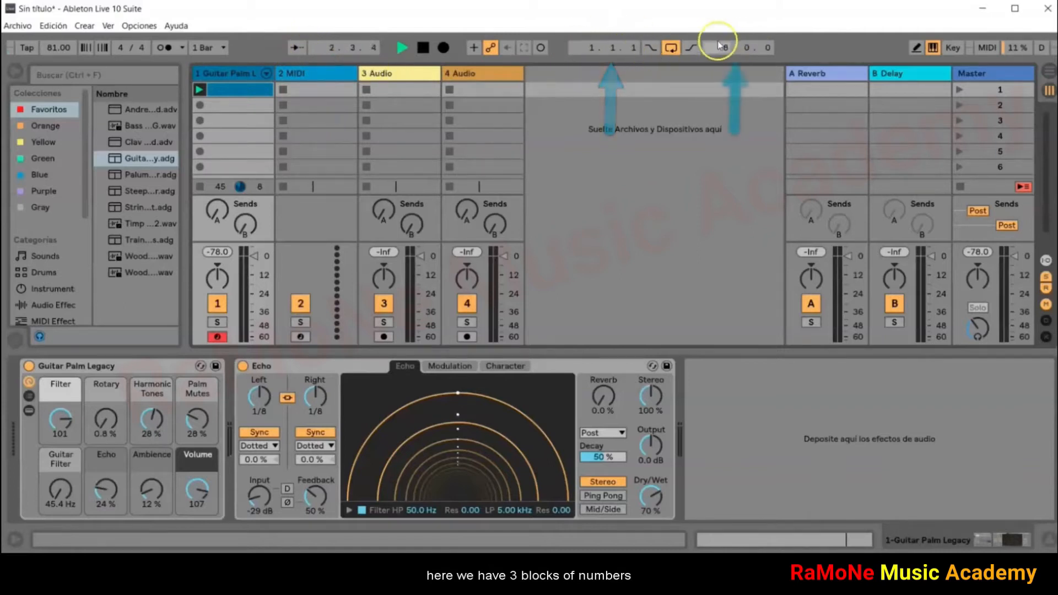
# - Switch to the Arrangement View and move the song position by bars, beats and sixteenths, ending at 4.1.1
pyautogui.press('Tab')
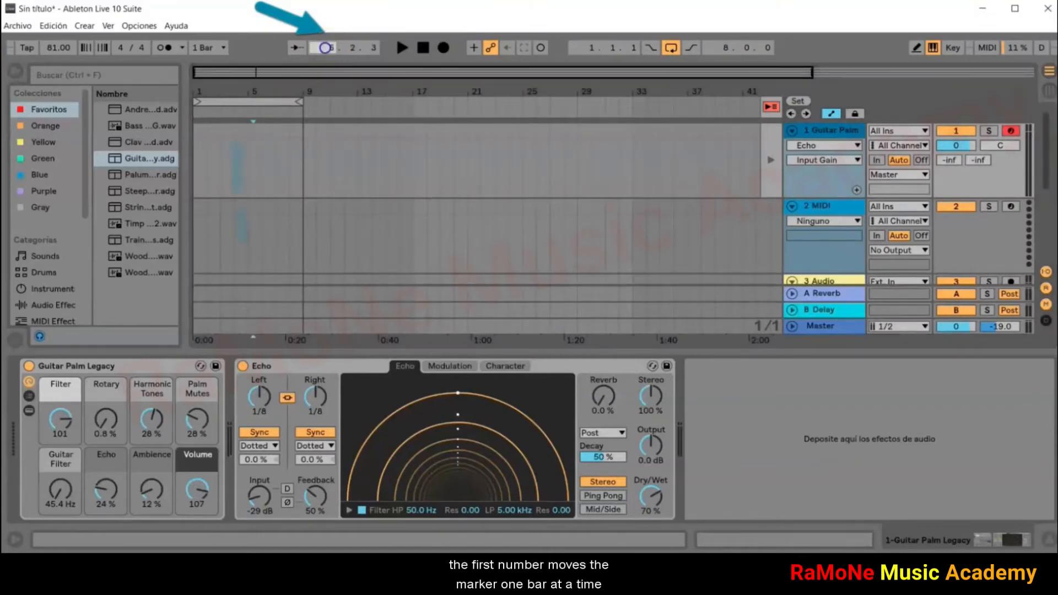
pyautogui.click(241, 141)
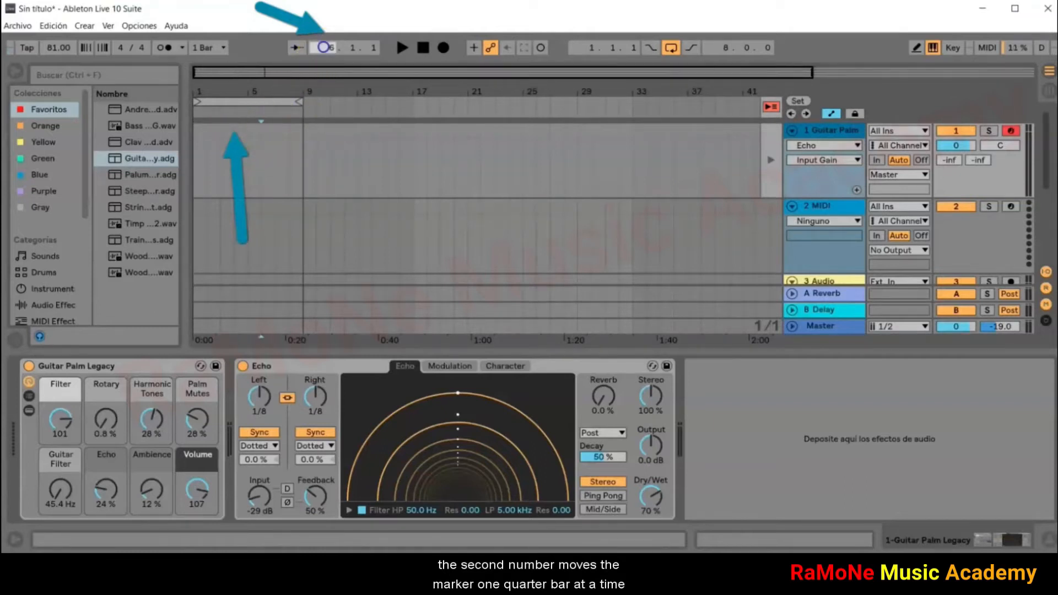
pyautogui.click(350, 47)
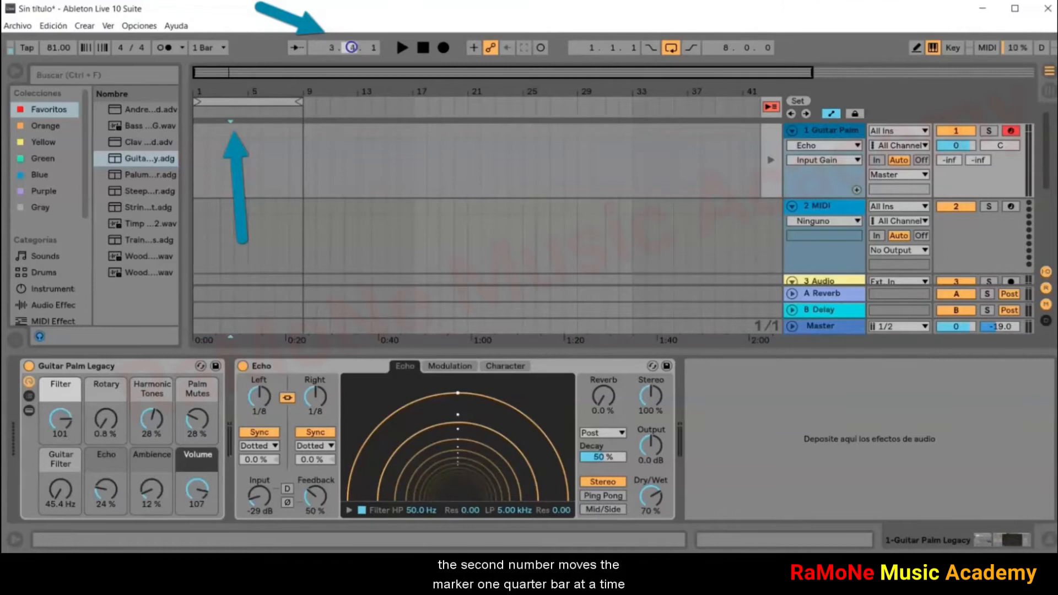
pyautogui.click(373, 48)
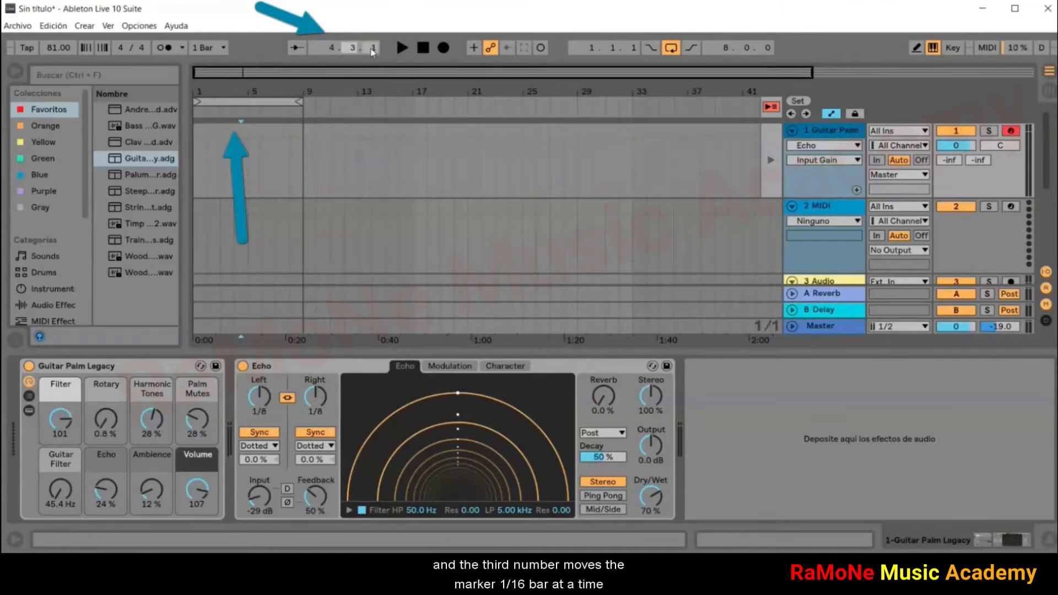
pyautogui.moveTo(370, 48)
pyautogui.mouseDown()
pyautogui.moveTo(371, 59)
pyautogui.moveTo(370, 39)
pyautogui.mouseUp()
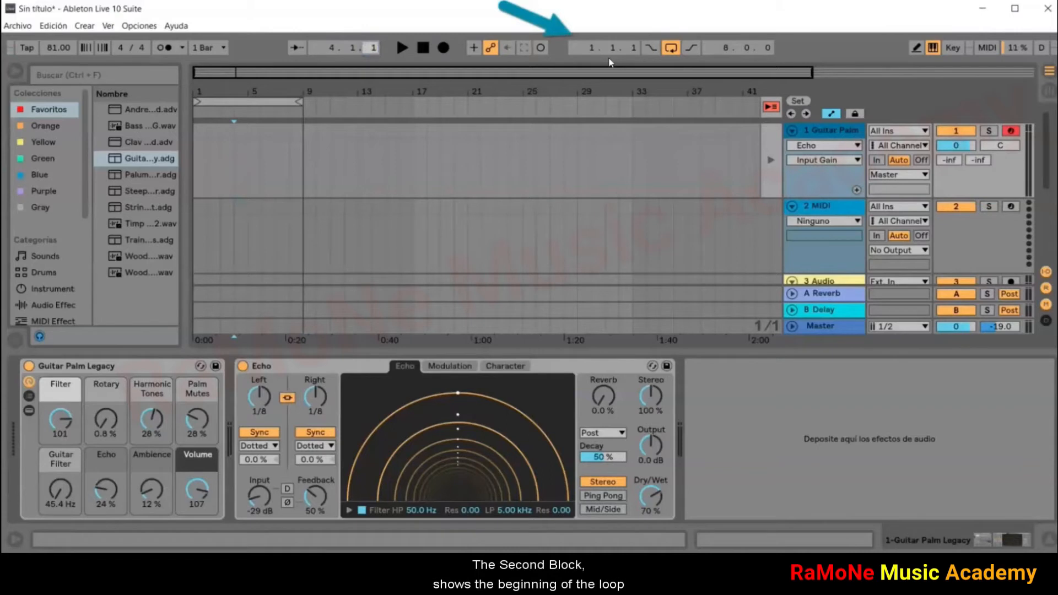
# - Set the loop start to 10.1.1 and move the arrangement's song position to 6.1.1
pyautogui.moveTo(586, 48); pyautogui.dragTo(587, 37)
pyautogui.click(341, 123)
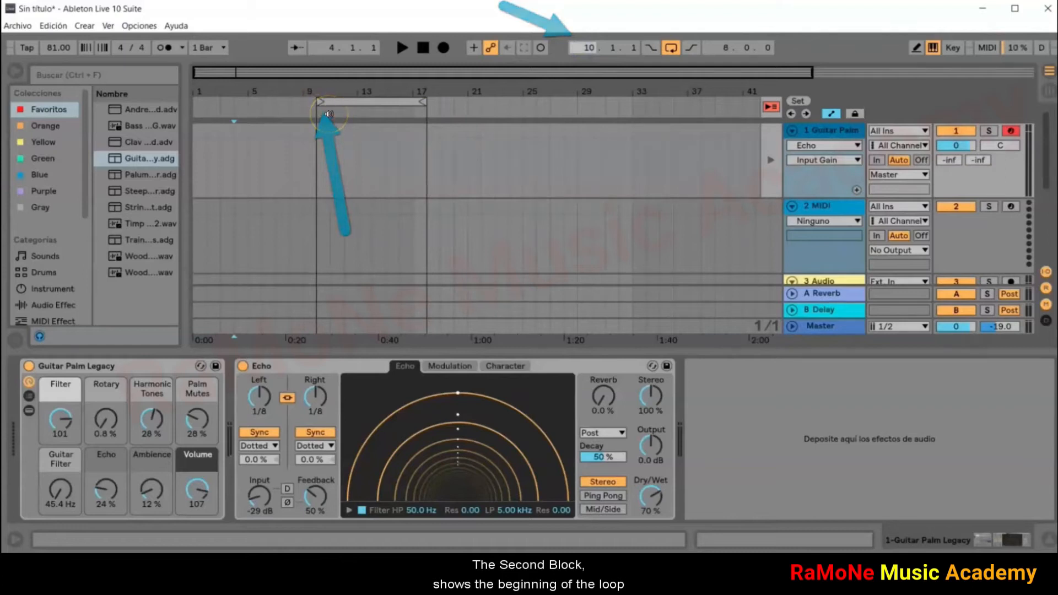
pyautogui.click(329, 50)
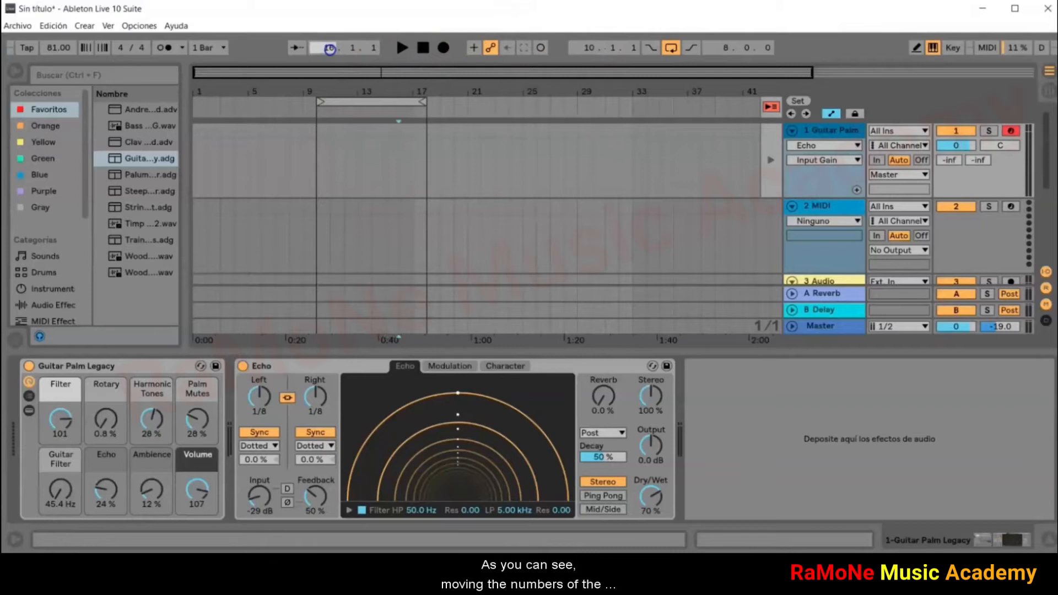
pyautogui.moveTo(329, 49); pyautogui.dragTo(329, 50)
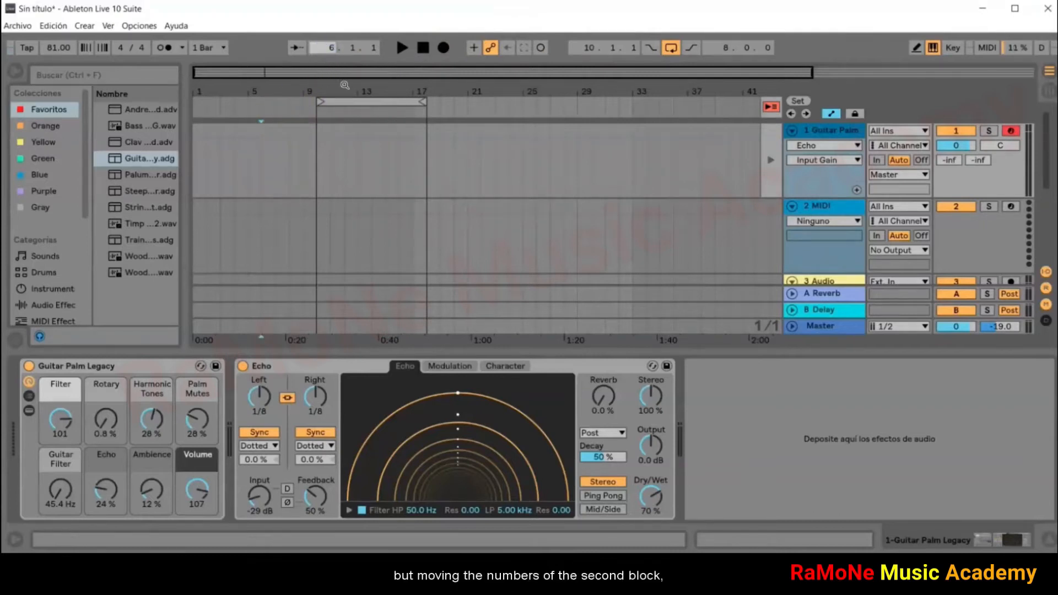
# - Set the loop start to 15.2.1 and the loop length to 11.1.0
pyautogui.moveTo(585, 49)
pyautogui.mouseDown()
pyautogui.moveTo(585, 37)
pyautogui.moveTo(585, 48)
pyautogui.mouseUp()
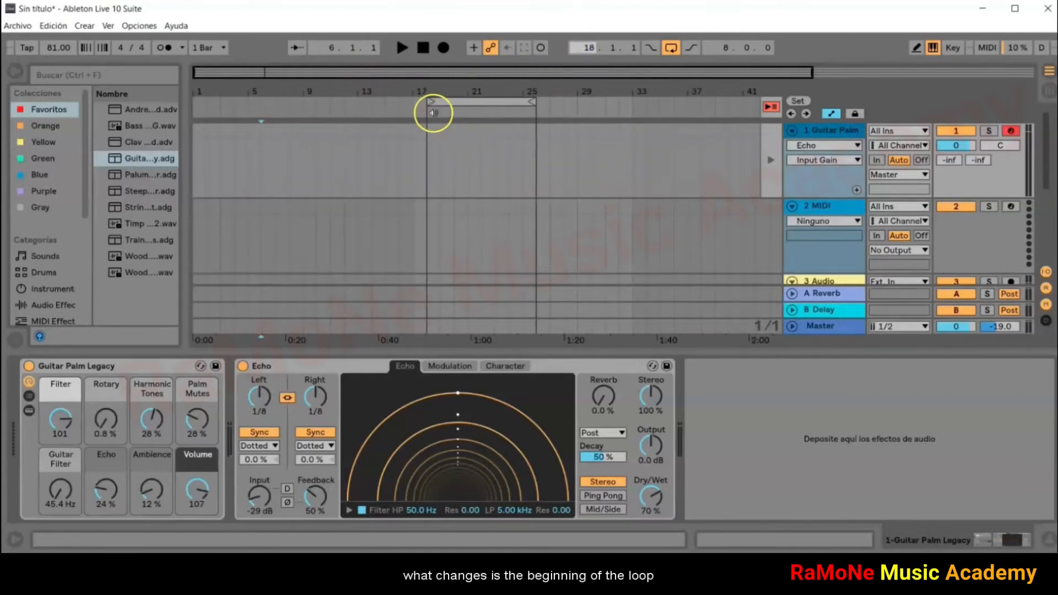
pyautogui.moveTo(608, 48); pyautogui.dragTo(632, 48)
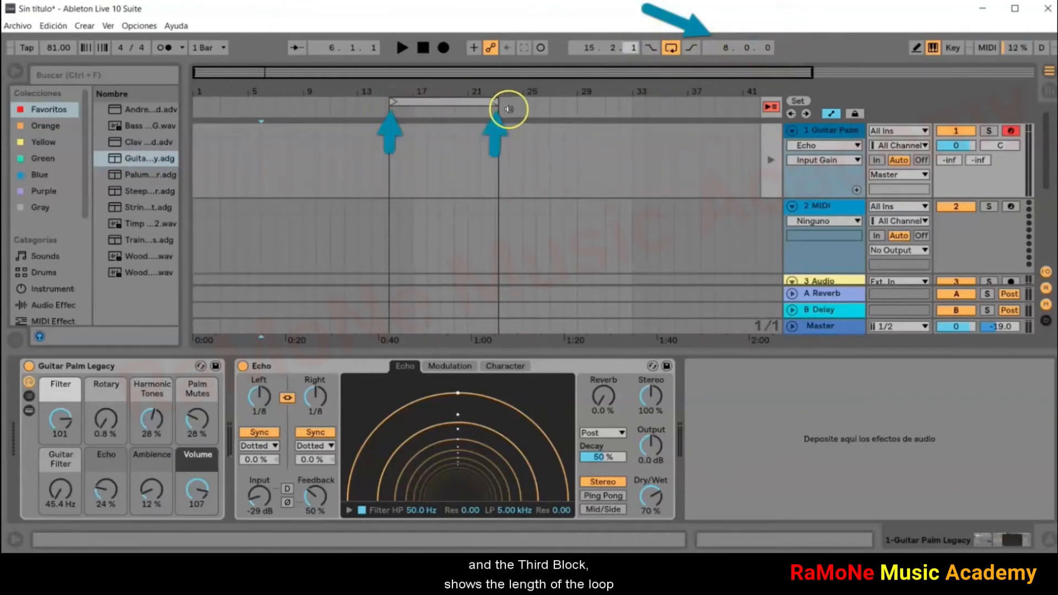
pyautogui.moveTo(722, 47); pyautogui.dragTo(723, 48)
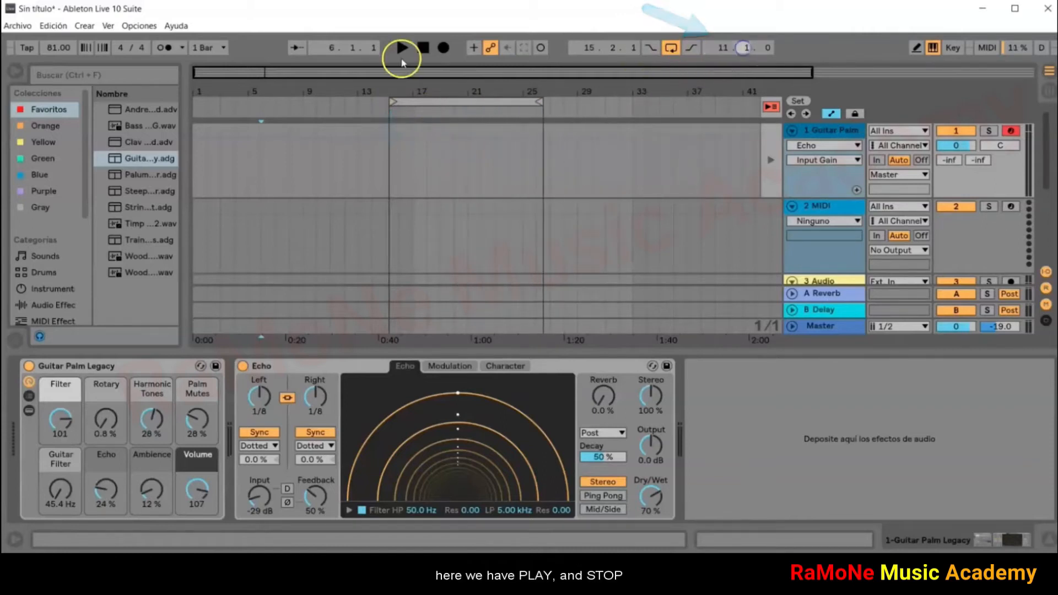
# - Play the arrangement briefly from 6.1.1 and stop it
pyautogui.click(402, 49)
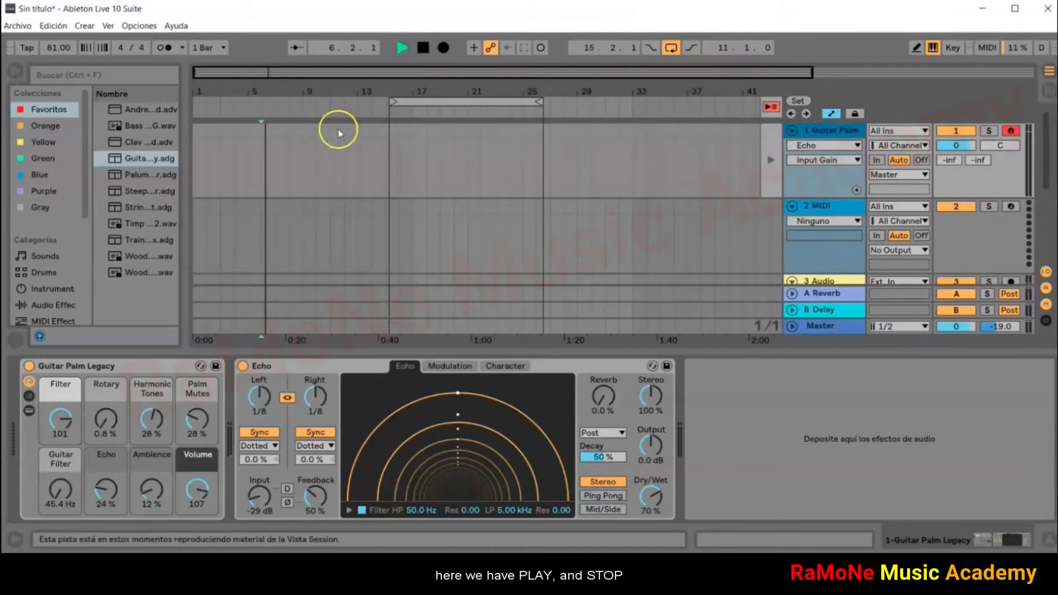
pyautogui.click(423, 48)
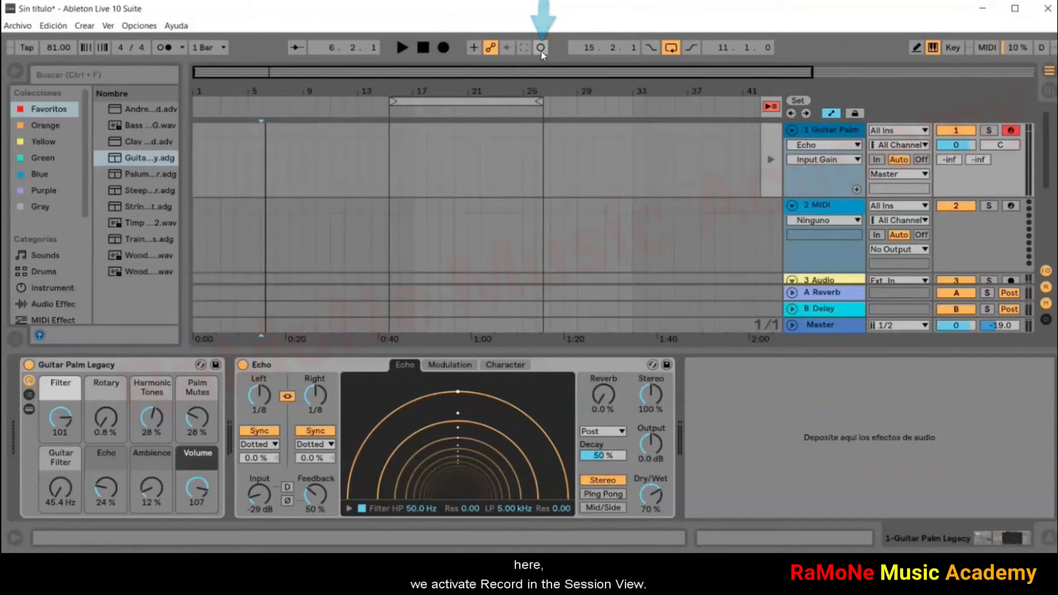
# - Switch to the Session View and enlarge the note editor of the clip on the guitar track
pyautogui.press('Tab')
pyautogui.moveTo(469, 350); pyautogui.dragTo(478, 182)
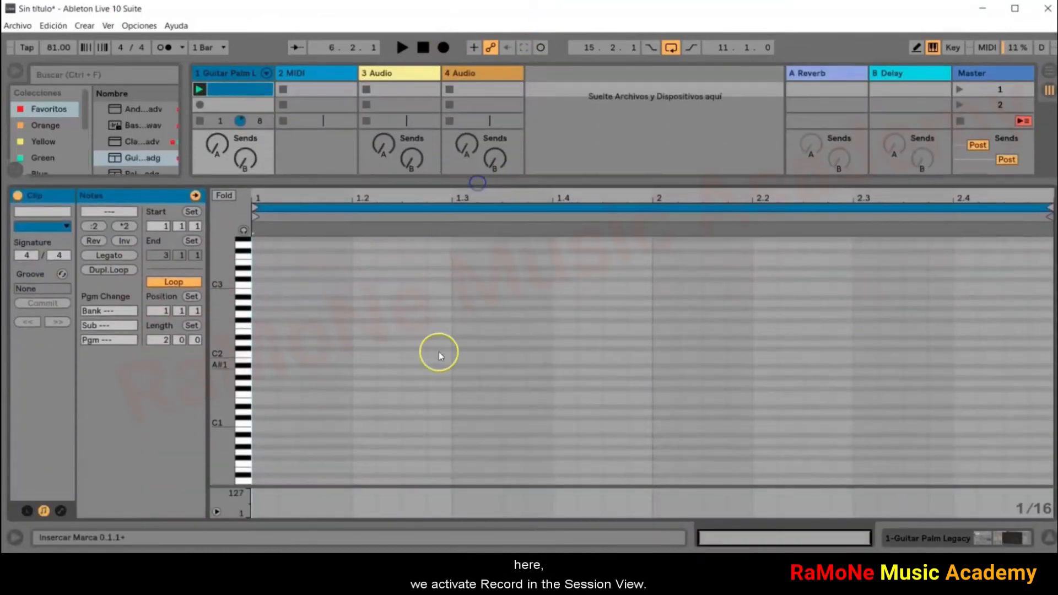
# - In the Arrangement View, enable MIDI overdub and record Echo Input gain automation over the guitar track's clip
pyautogui.press('Tab')
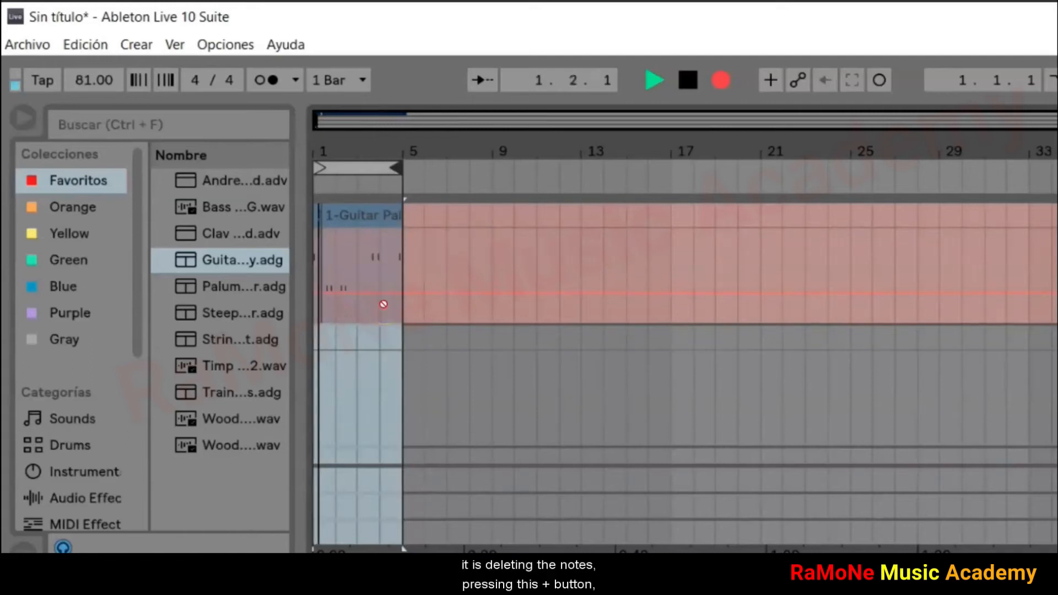
pyautogui.click(770, 80)
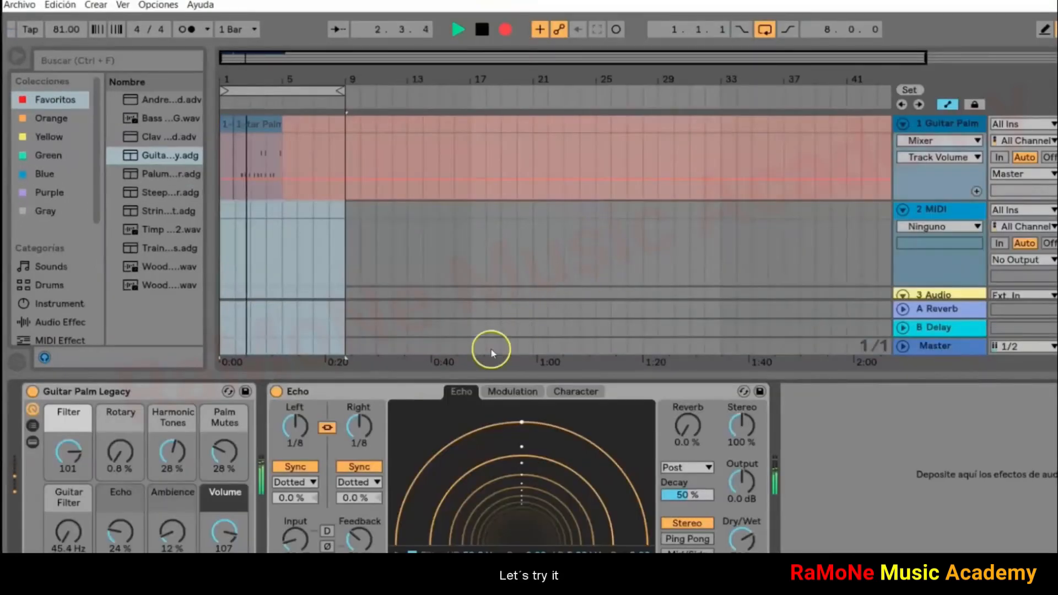
pyautogui.moveTo(294, 539)
pyautogui.mouseDown()
pyautogui.moveTo(295, 513)
pyautogui.moveTo(295, 544)
pyautogui.mouseUp()
pyautogui.moveTo(295, 539); pyautogui.dragTo(295, 542)
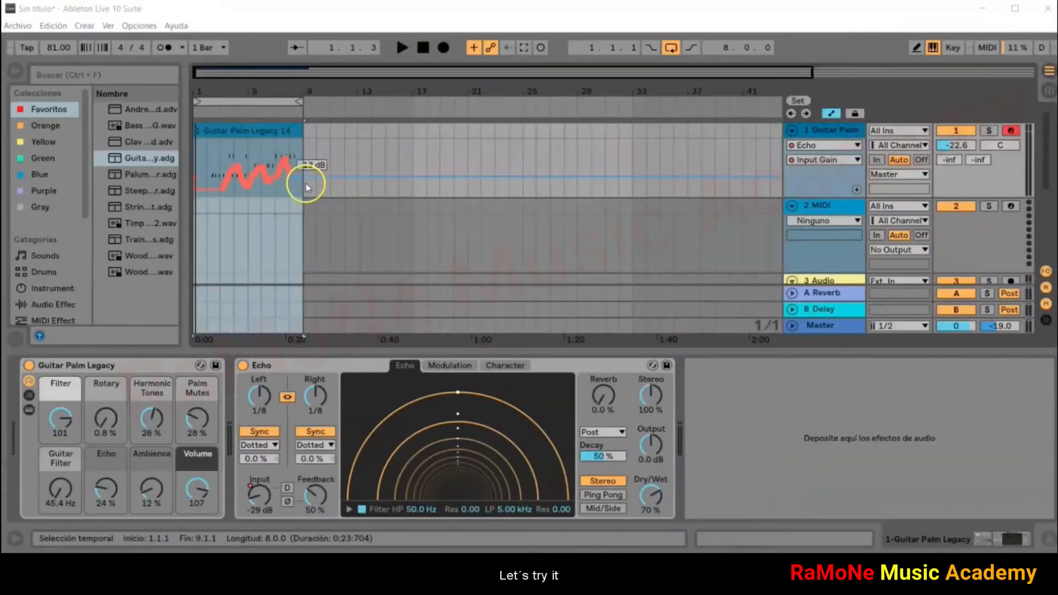
# - Play the arrangement, override the Echo Input automation at about -24 dB, re-enable the automation and stop playback
pyautogui.click(504, 50)
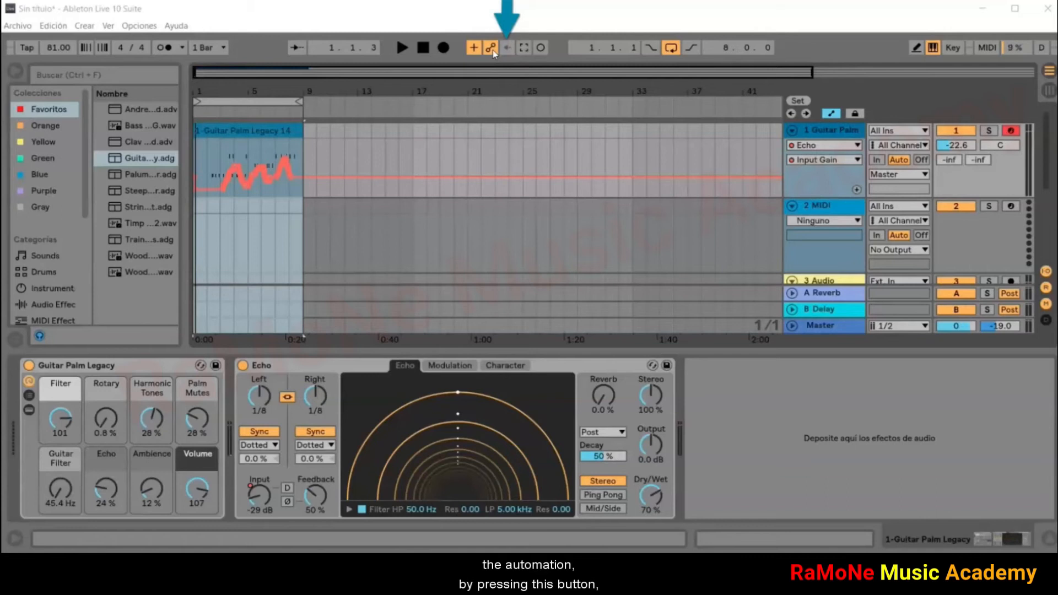
pyautogui.click(402, 47)
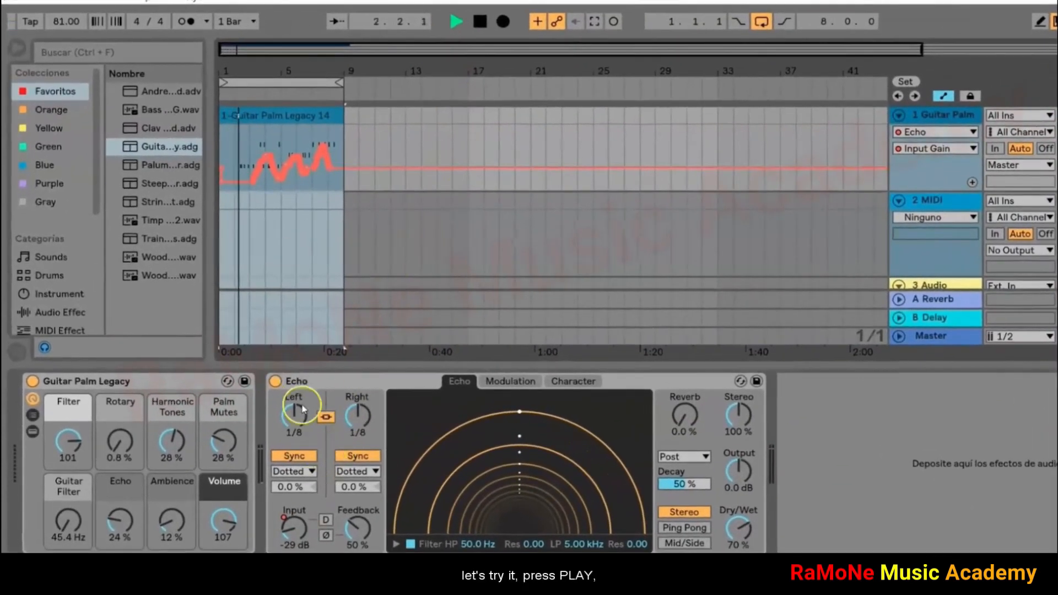
pyautogui.moveTo(301, 541); pyautogui.dragTo(300, 535)
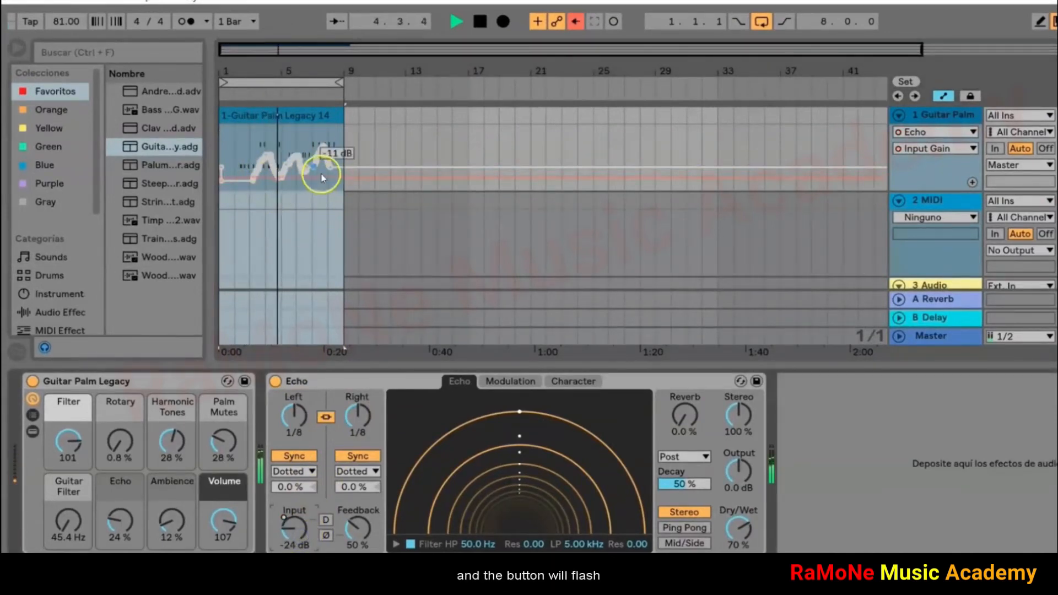
pyautogui.click(576, 22)
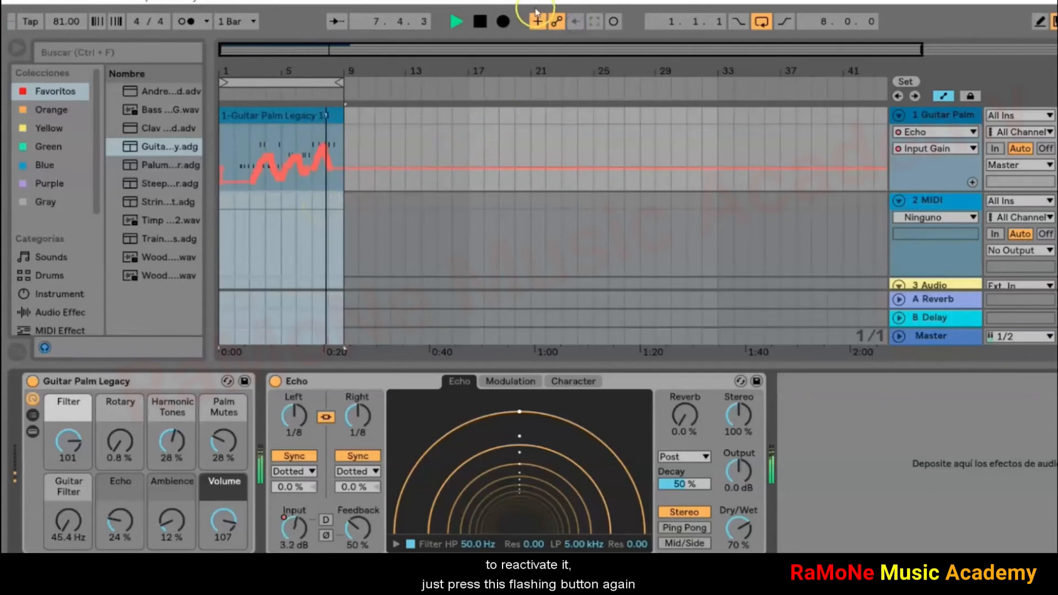
pyautogui.click(480, 21)
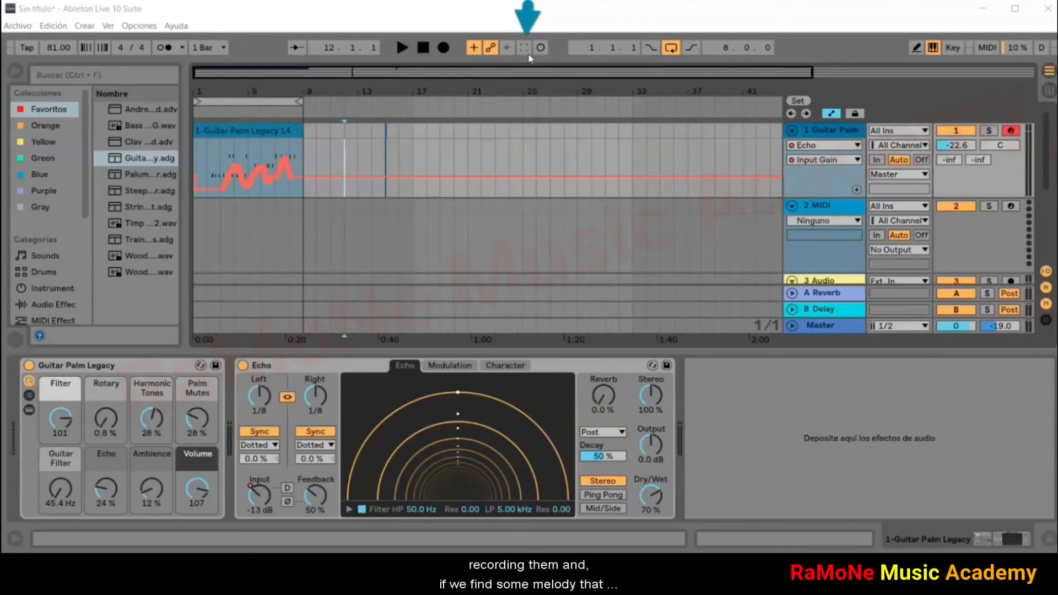
# - Try to capture the recently played MIDI notes, and briefly play the arrangement from 12.1.1
pyautogui.click(528, 49)
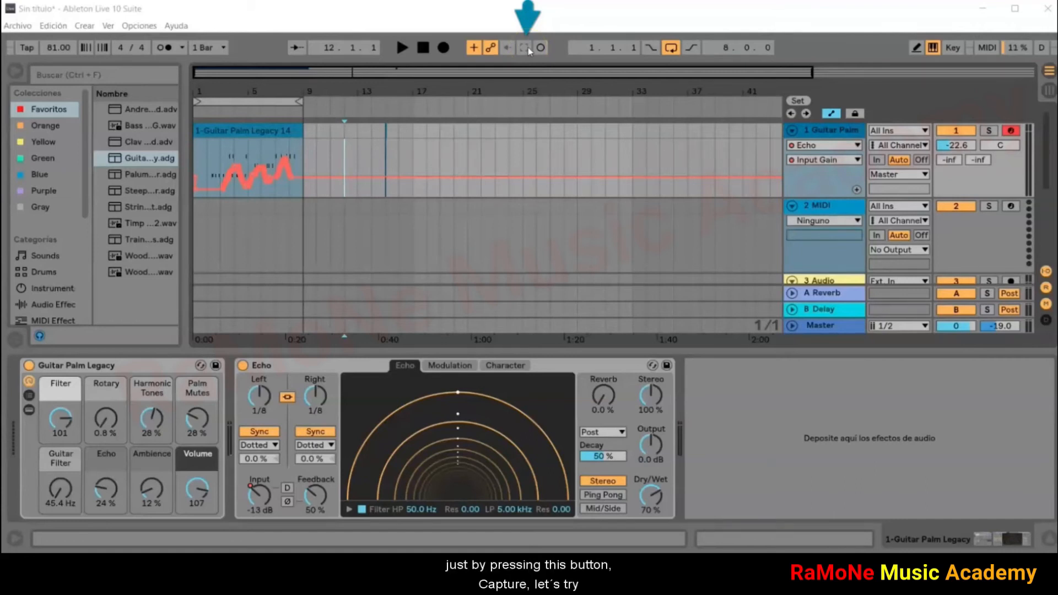
pyautogui.click(526, 43)
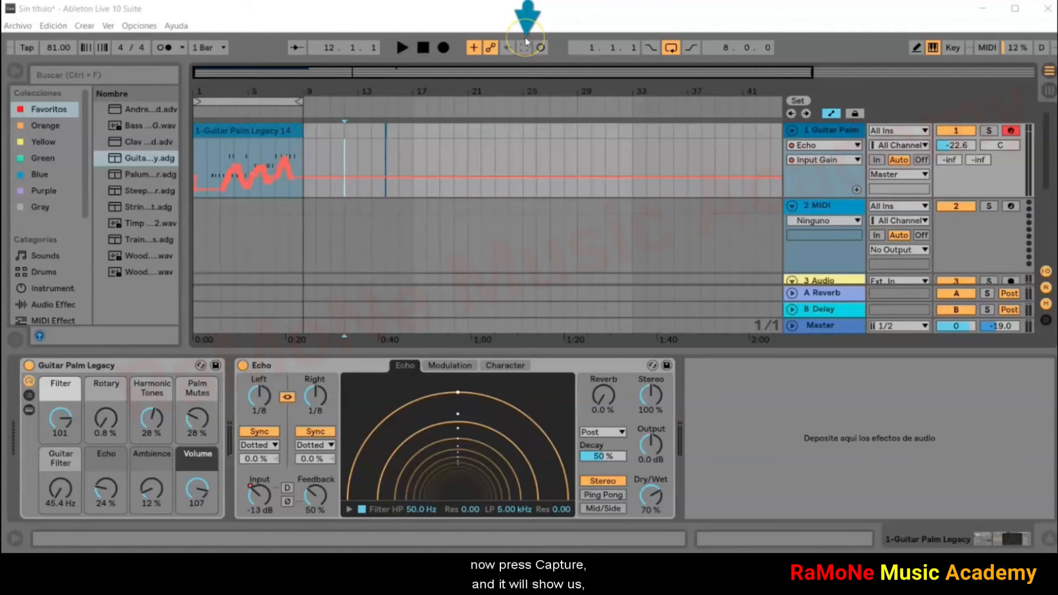
pyautogui.click(402, 48)
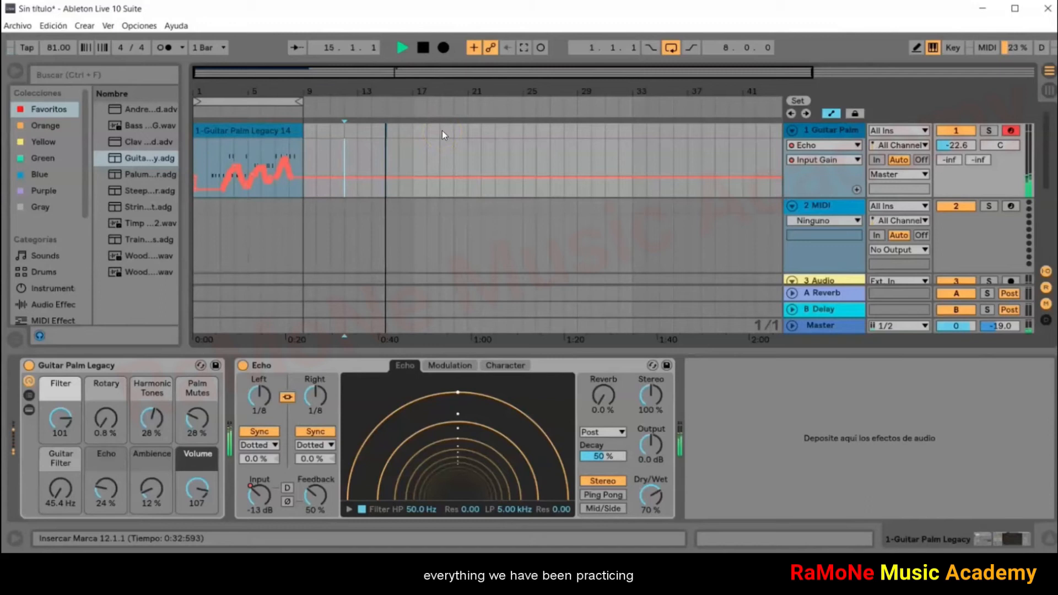
pyautogui.click(423, 47)
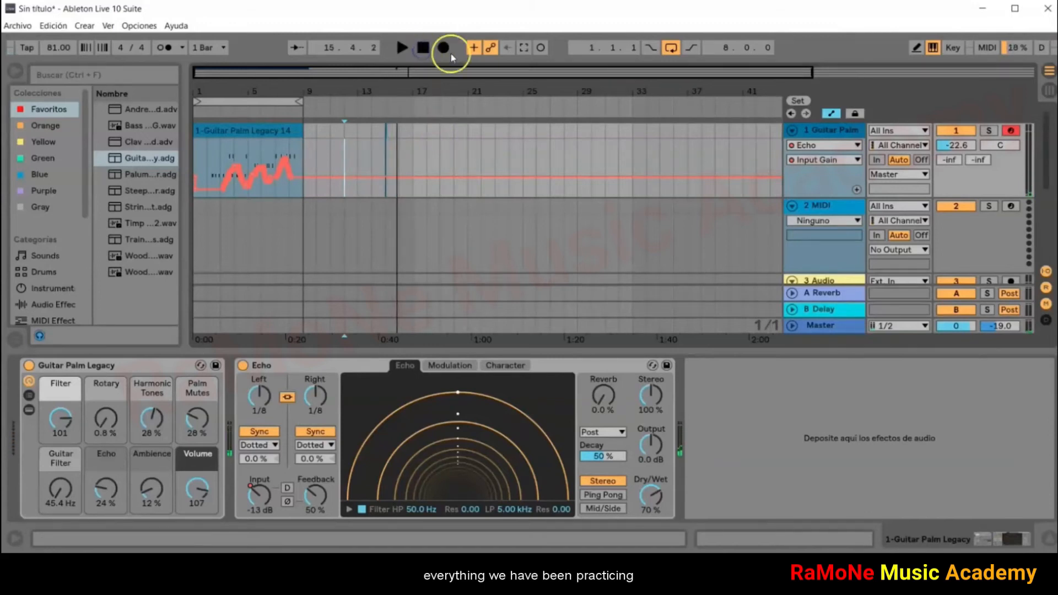
# - Capture the recently played MIDI notes into a new clip on the guitar track
pyautogui.click(525, 48)
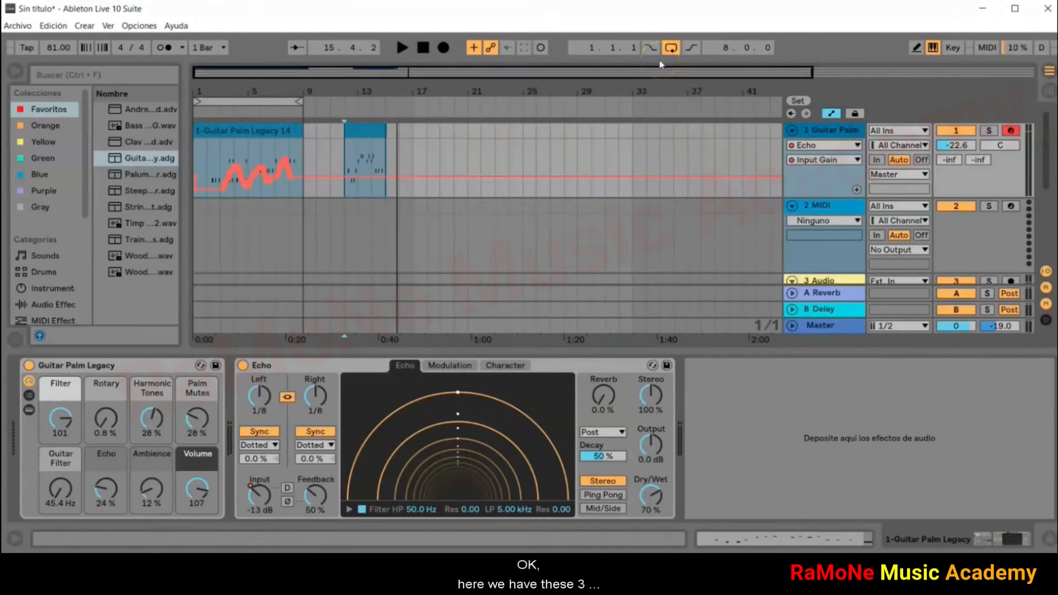
# - Switch the arrangement loop off and on again, leaving it enabled, and activate the punch-in point
pyautogui.click(671, 50)
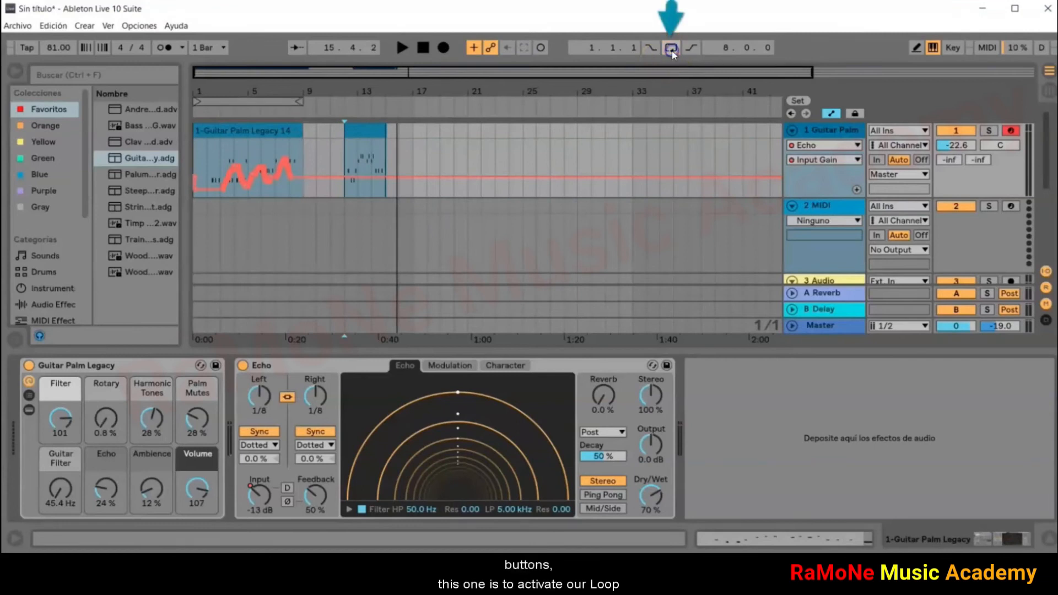
pyautogui.click(671, 50)
pyautogui.click(672, 49)
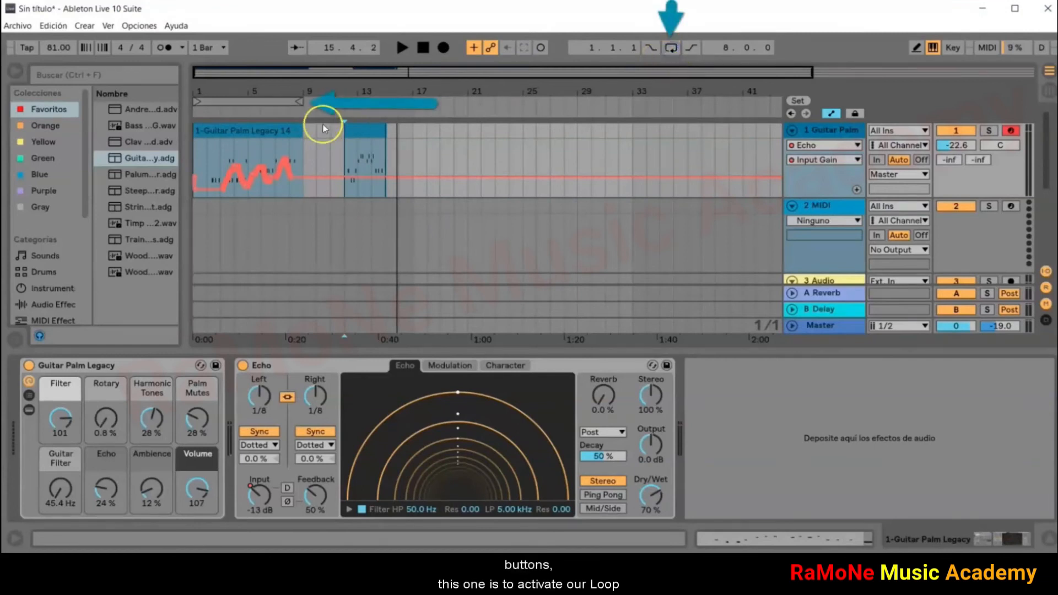
pyautogui.click(670, 48)
pyautogui.click(670, 48)
pyautogui.click(671, 48)
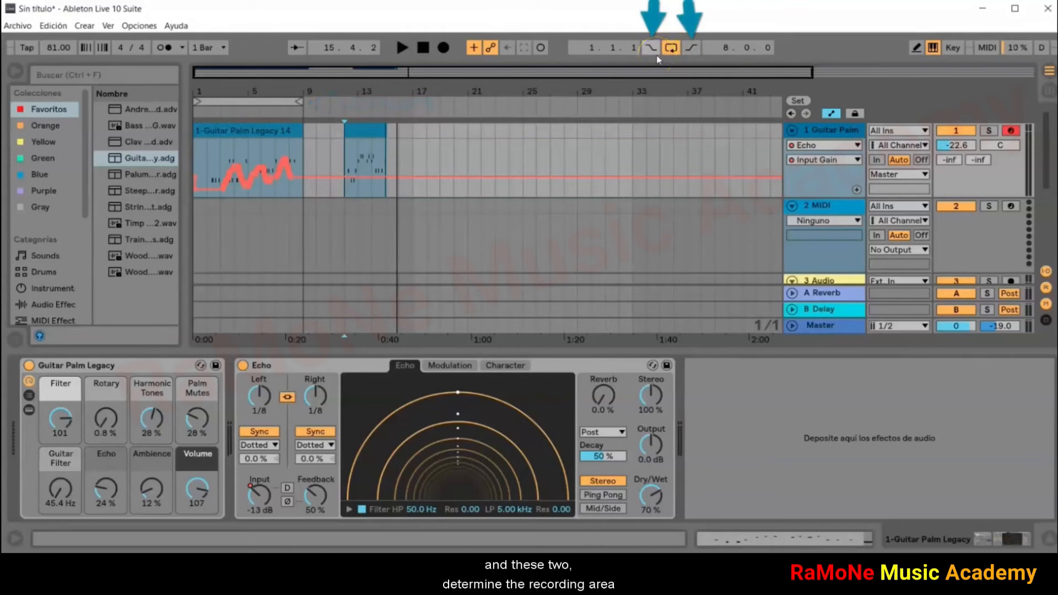
pyautogui.click(650, 49)
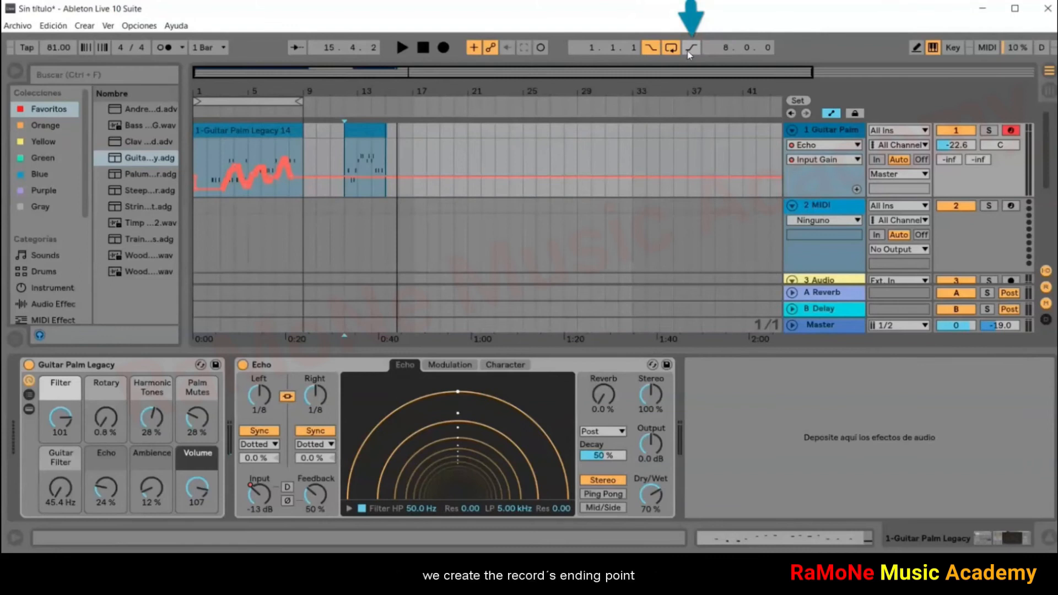
# - Enable Draw Mode and draw three 1/16 notes at 1.2, 1.3 and 1.3.3 in the guitar track's Session View clip
pyautogui.click(923, 51)
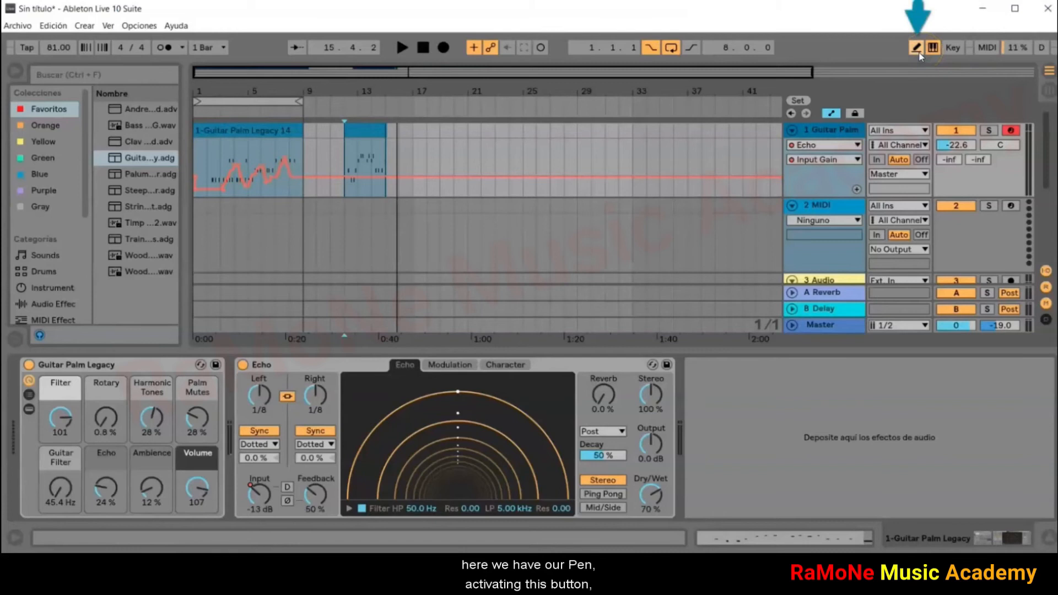
pyautogui.press('Tab')
pyautogui.hotkey('shift', 'Tab')
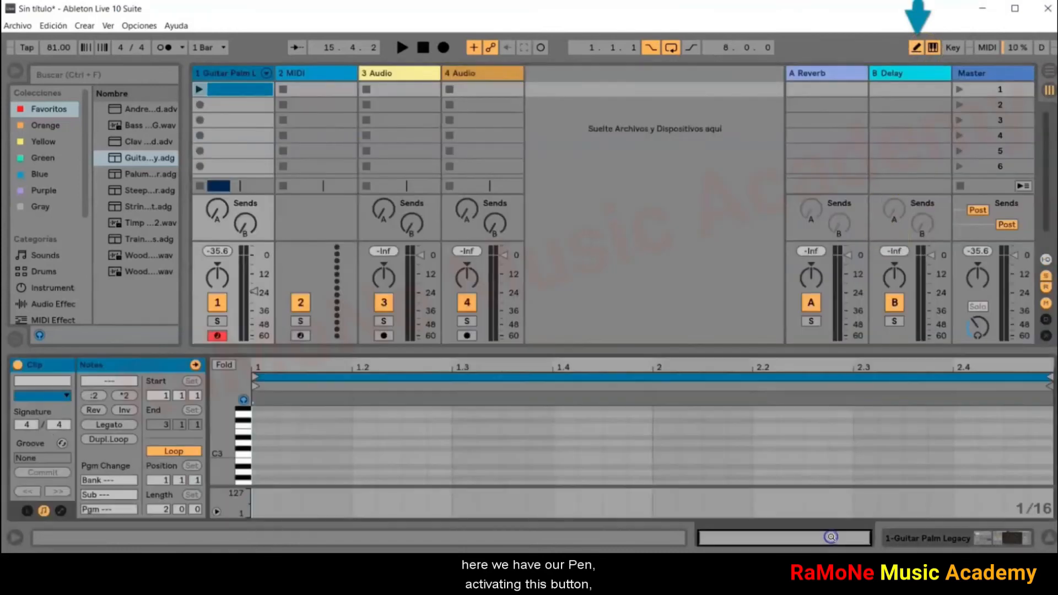
pyautogui.click(373, 439)
pyautogui.click(456, 448)
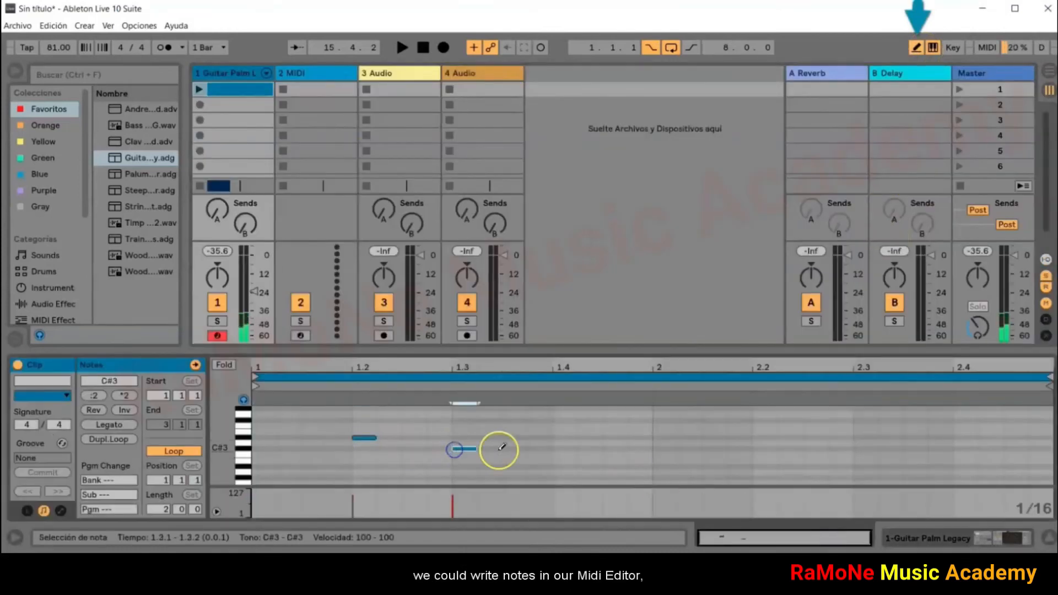
pyautogui.click(517, 449)
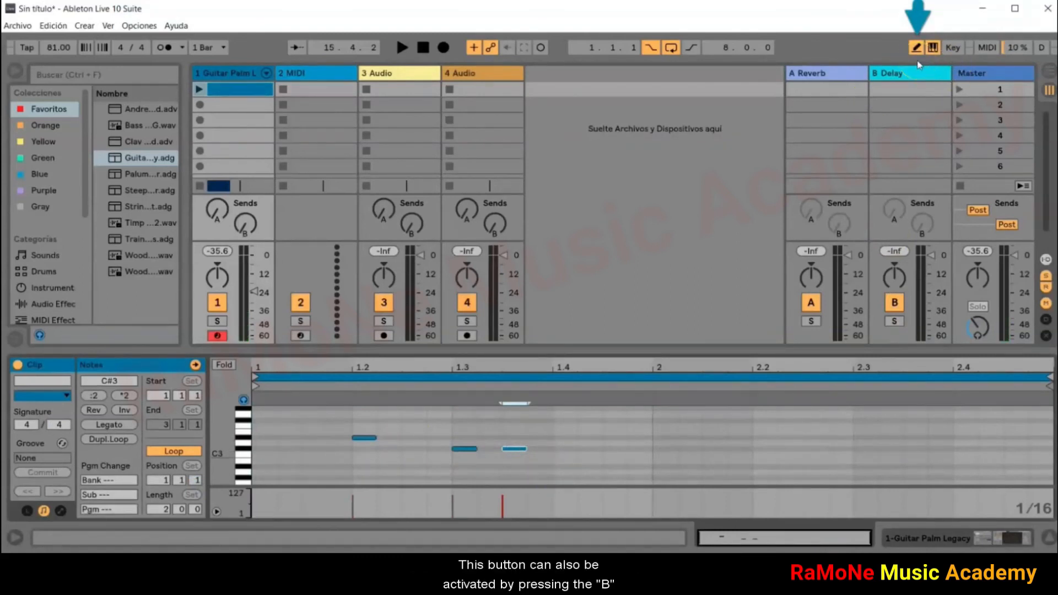
# - Toggle Draw Mode off and on a couple of times, leaving it enabled
pyautogui.press('b')
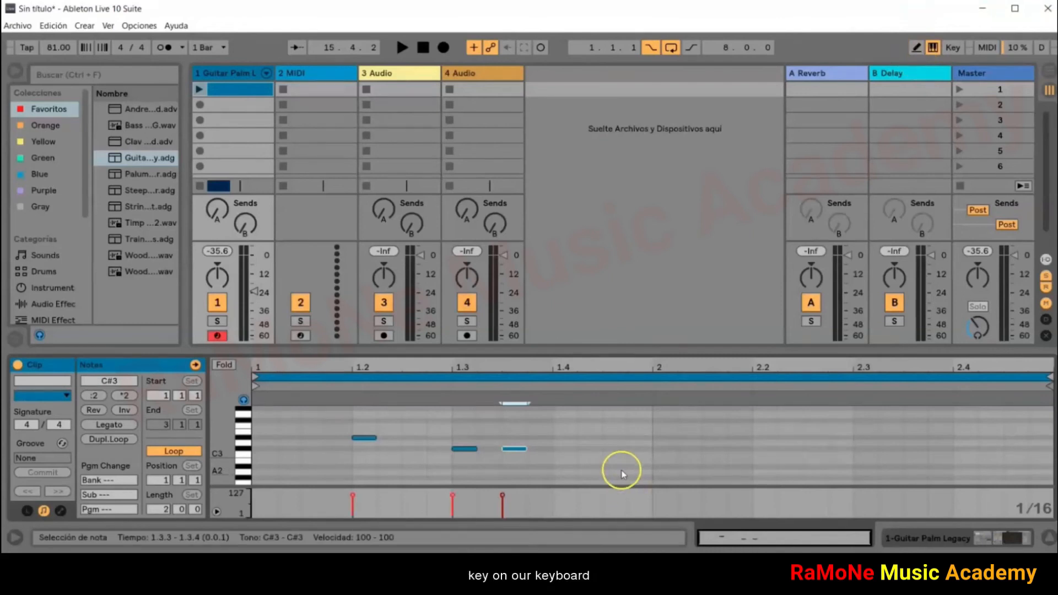
pyautogui.press('b')
pyautogui.press('b')
pyautogui.press('b')
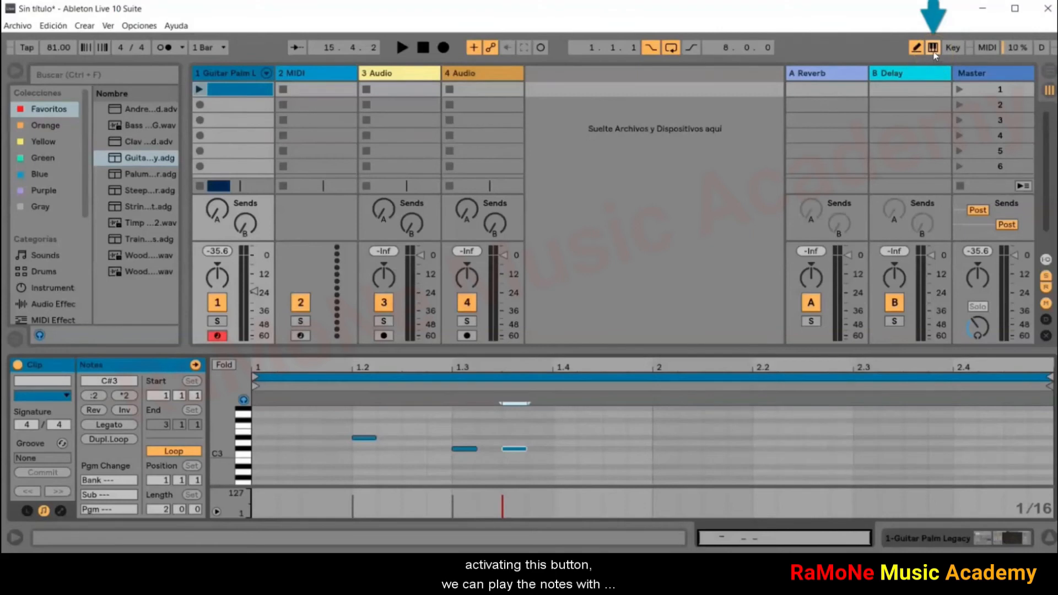
# - Toggle the computer MIDI keyboard and play a few notes with it on the armed guitar track
pyautogui.click(934, 49)
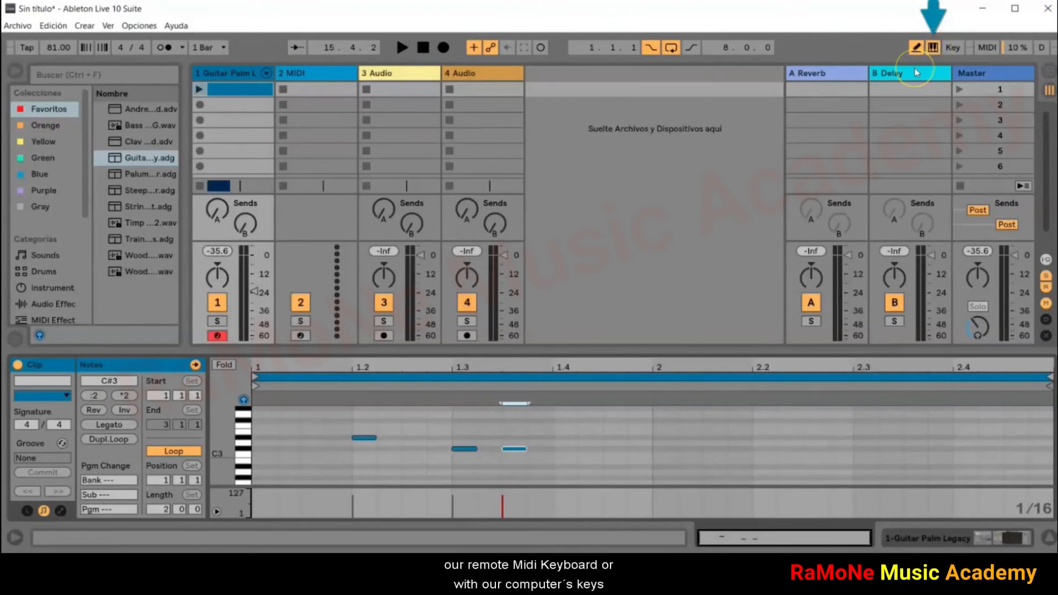
pyautogui.press('a')
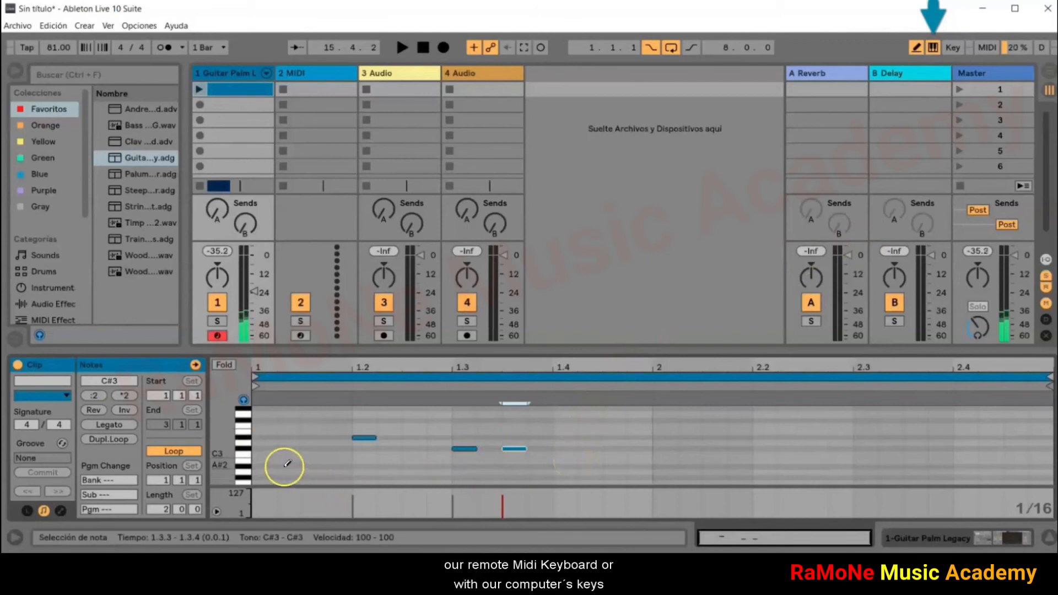
pyautogui.press('d')
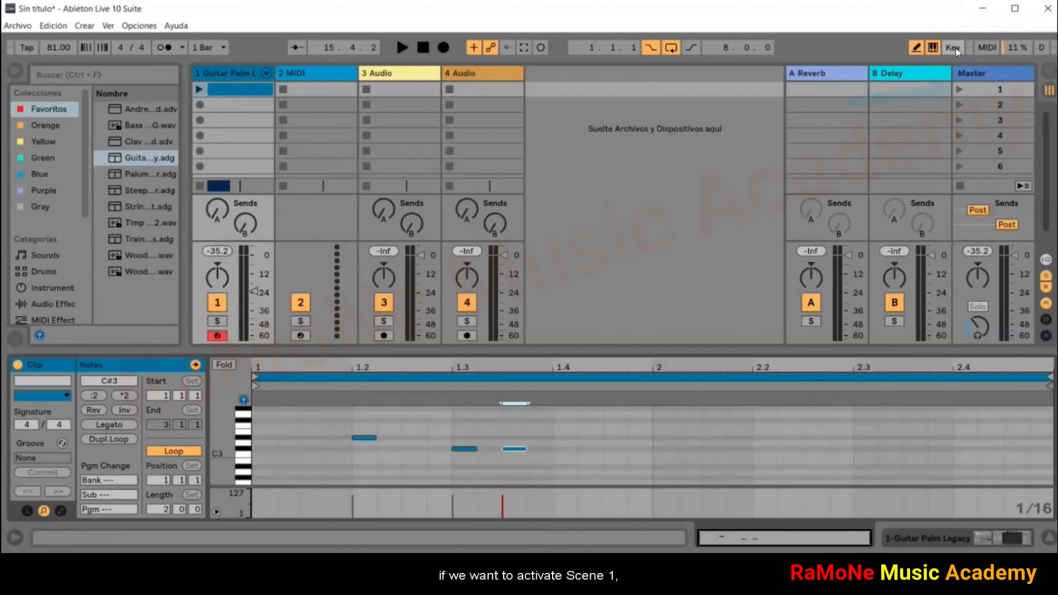
# - Map the computer key 1 to Scene 1, leave key mapping mode and launch the scene with that key
pyautogui.click(959, 89)
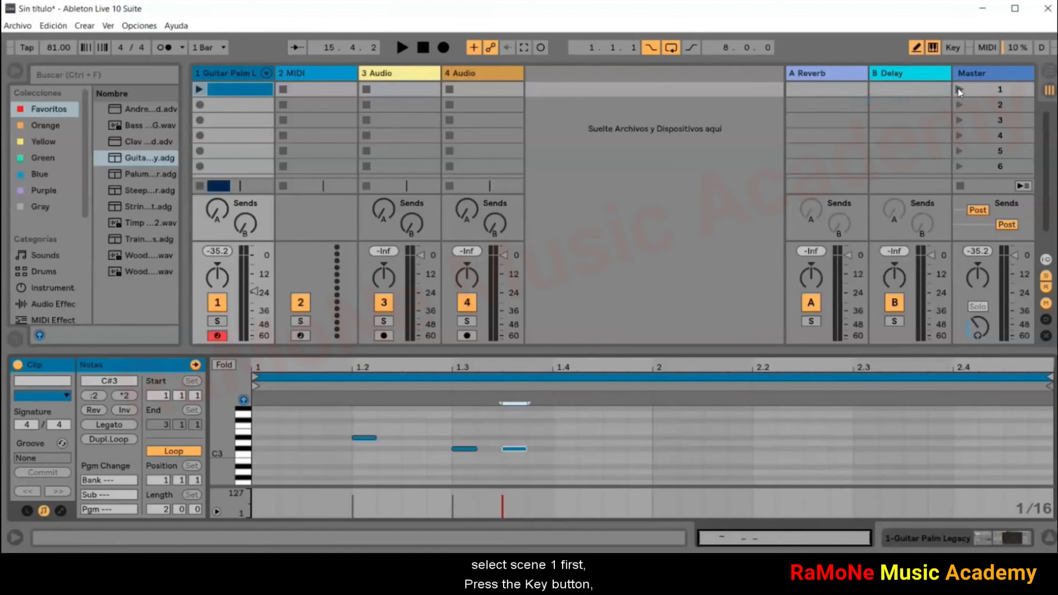
pyautogui.click(953, 49)
pyautogui.click(963, 89)
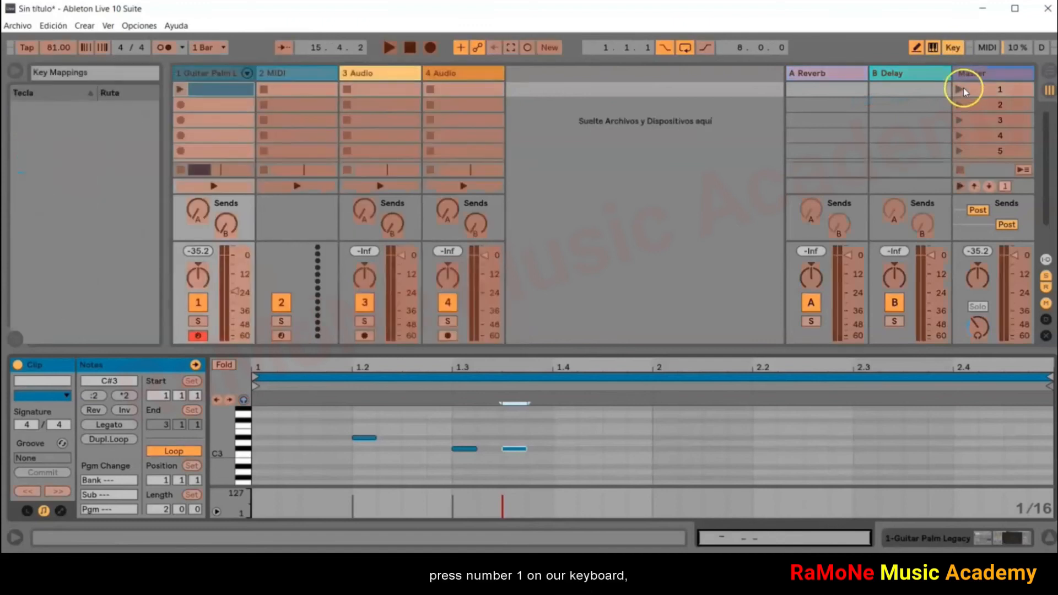
pyautogui.press('1')
pyautogui.click(973, 73)
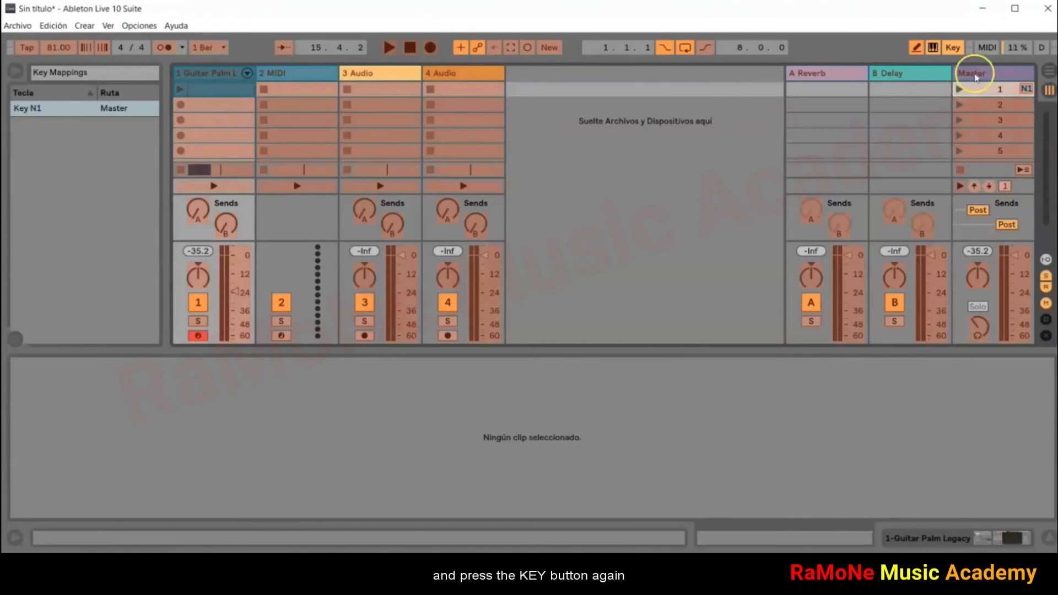
pyautogui.click(953, 48)
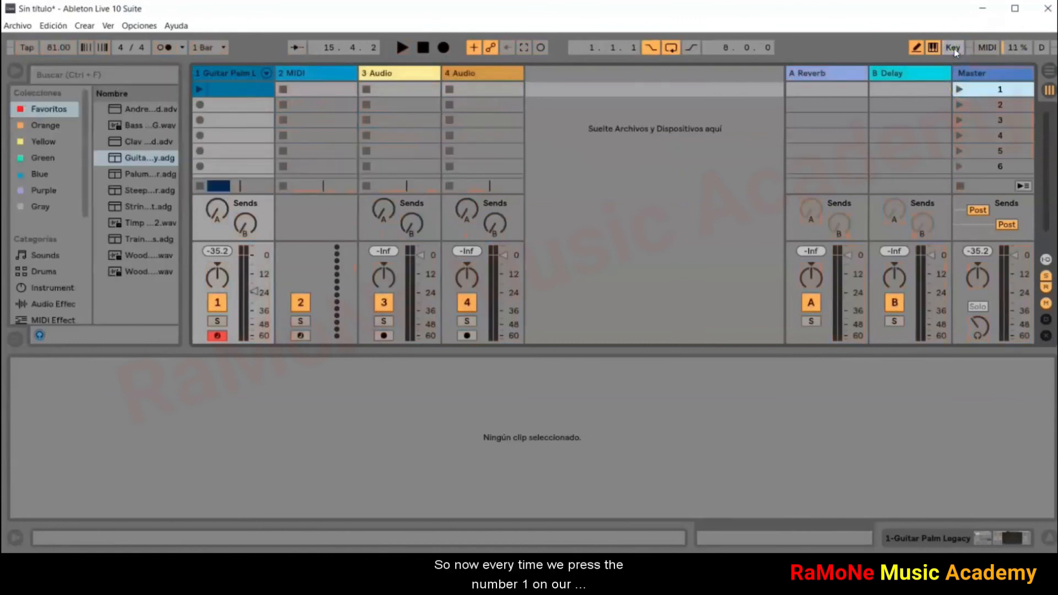
pyautogui.click(967, 44)
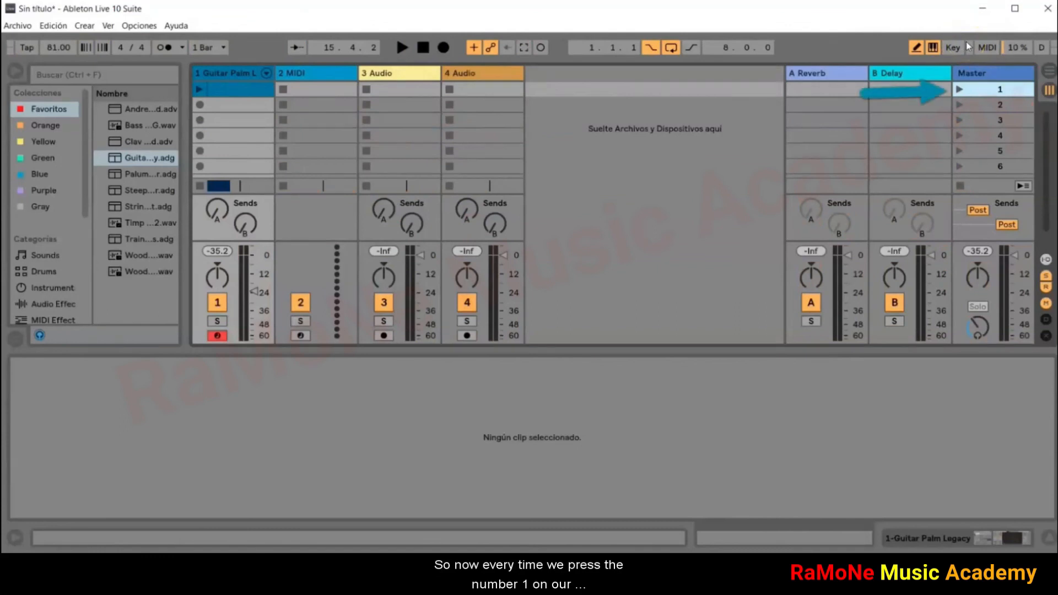
pyautogui.press('1')
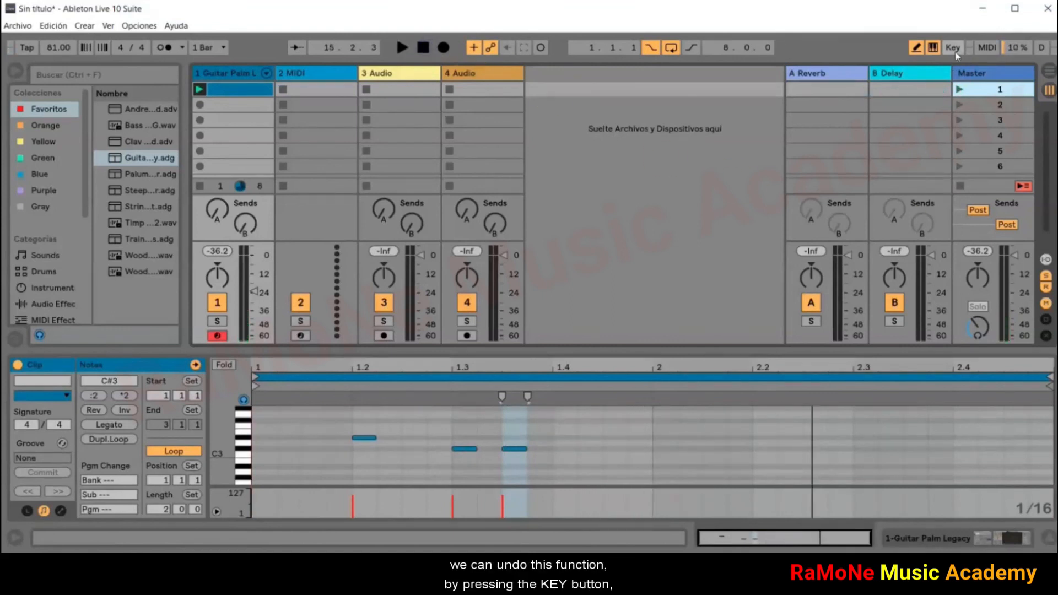
# - Delete the key mapping of Scene 1 and leave key mapping mode
pyautogui.click(953, 49)
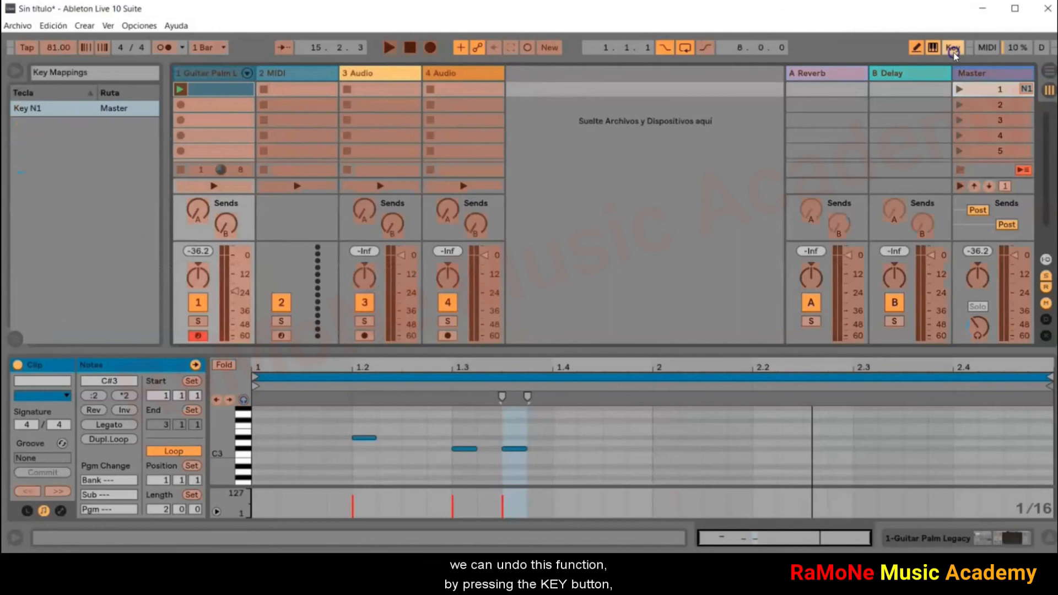
pyautogui.rightClick(974, 91)
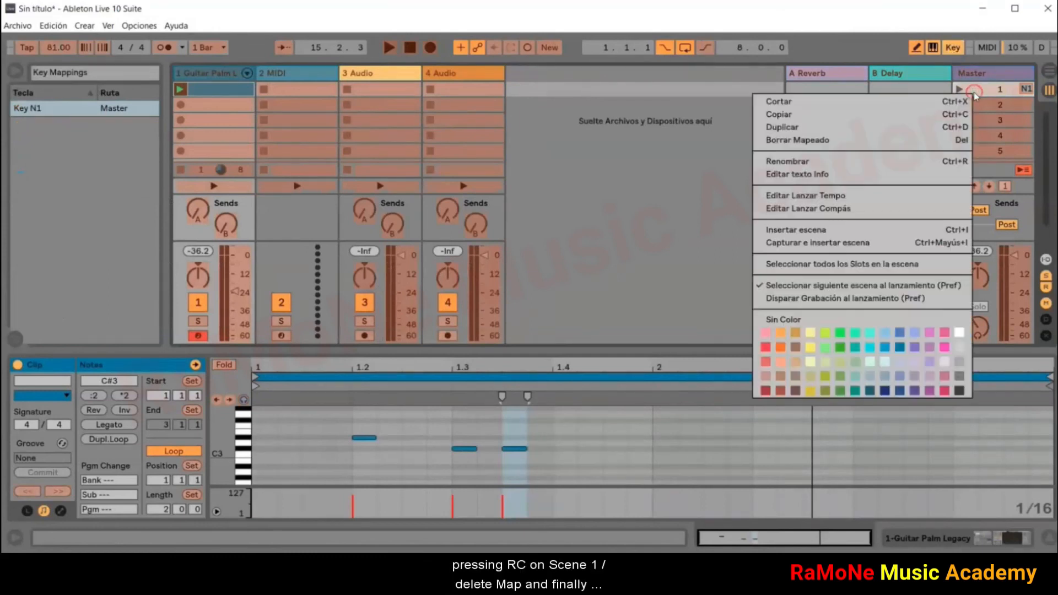
pyautogui.click(823, 140)
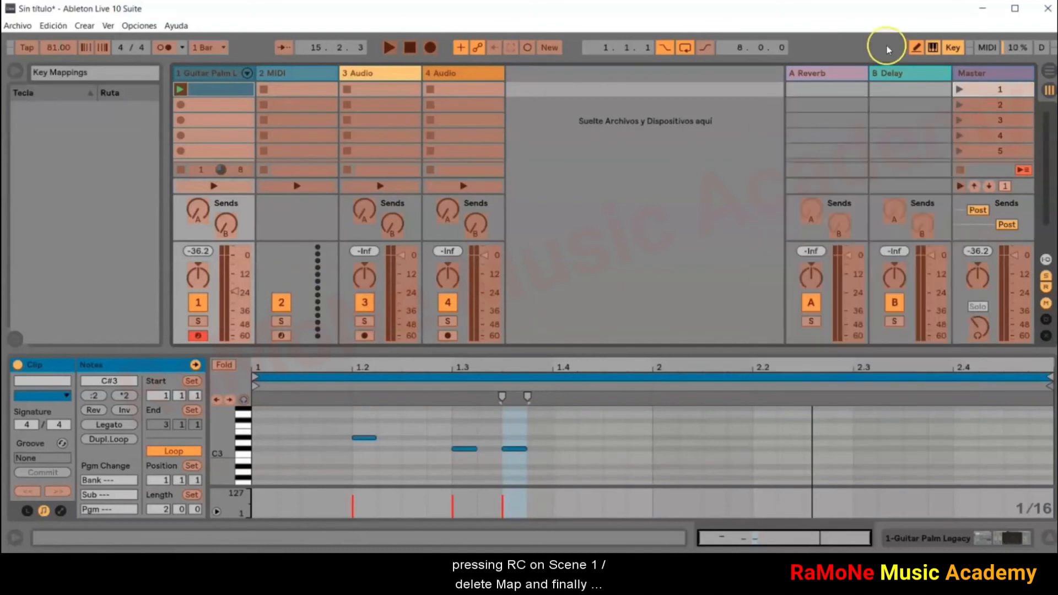
pyautogui.click(953, 48)
pyautogui.click(888, 106)
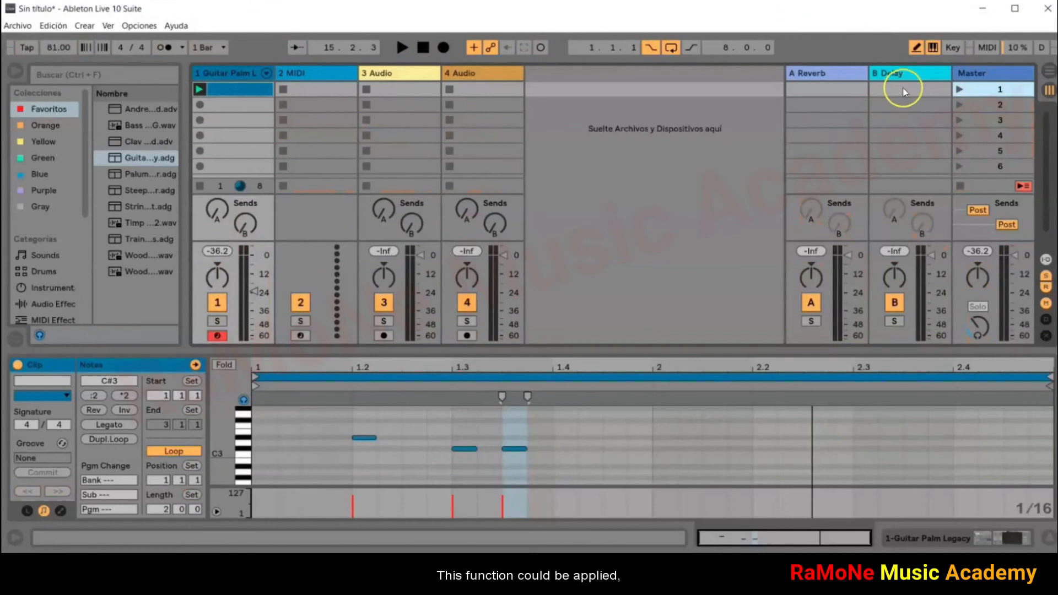
# - Examine which controls can be mapped in key mapping mode and in MIDI mapping mode, leaving each mode again
pyautogui.click(956, 48)
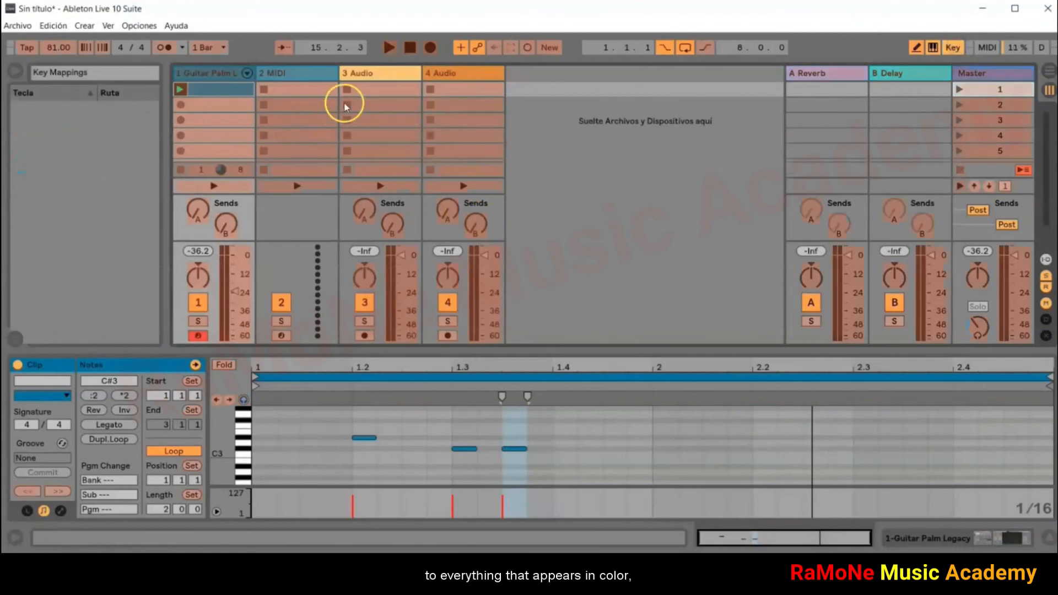
pyautogui.click(952, 48)
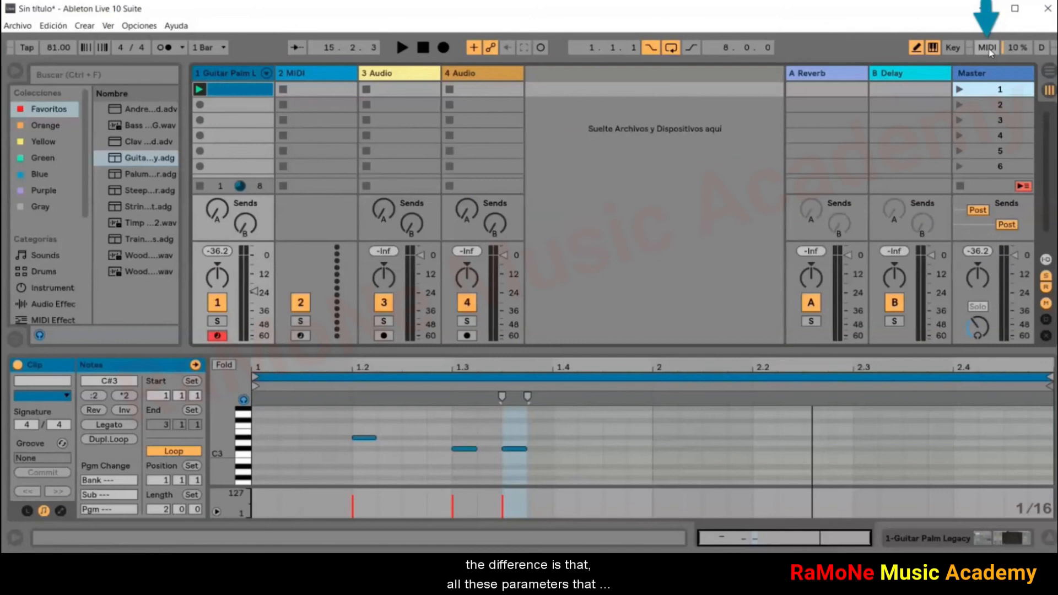
pyautogui.click(987, 48)
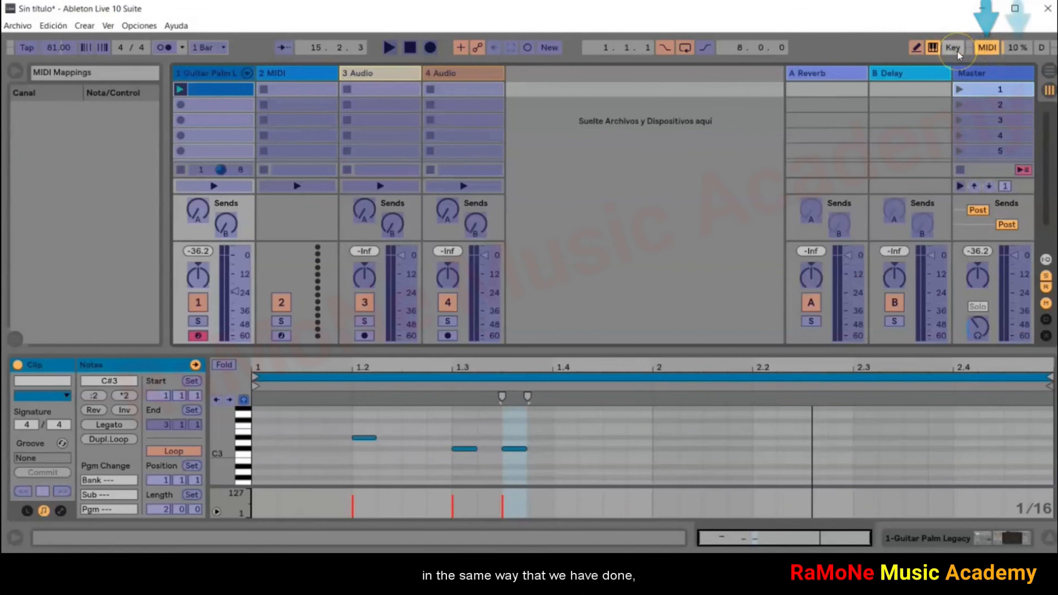
pyautogui.click(986, 47)
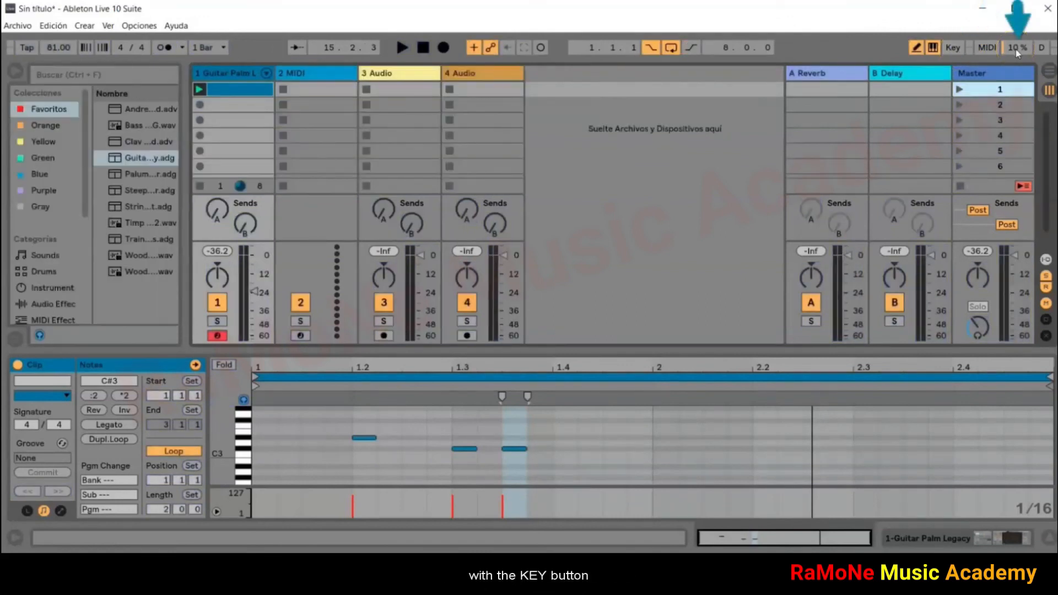